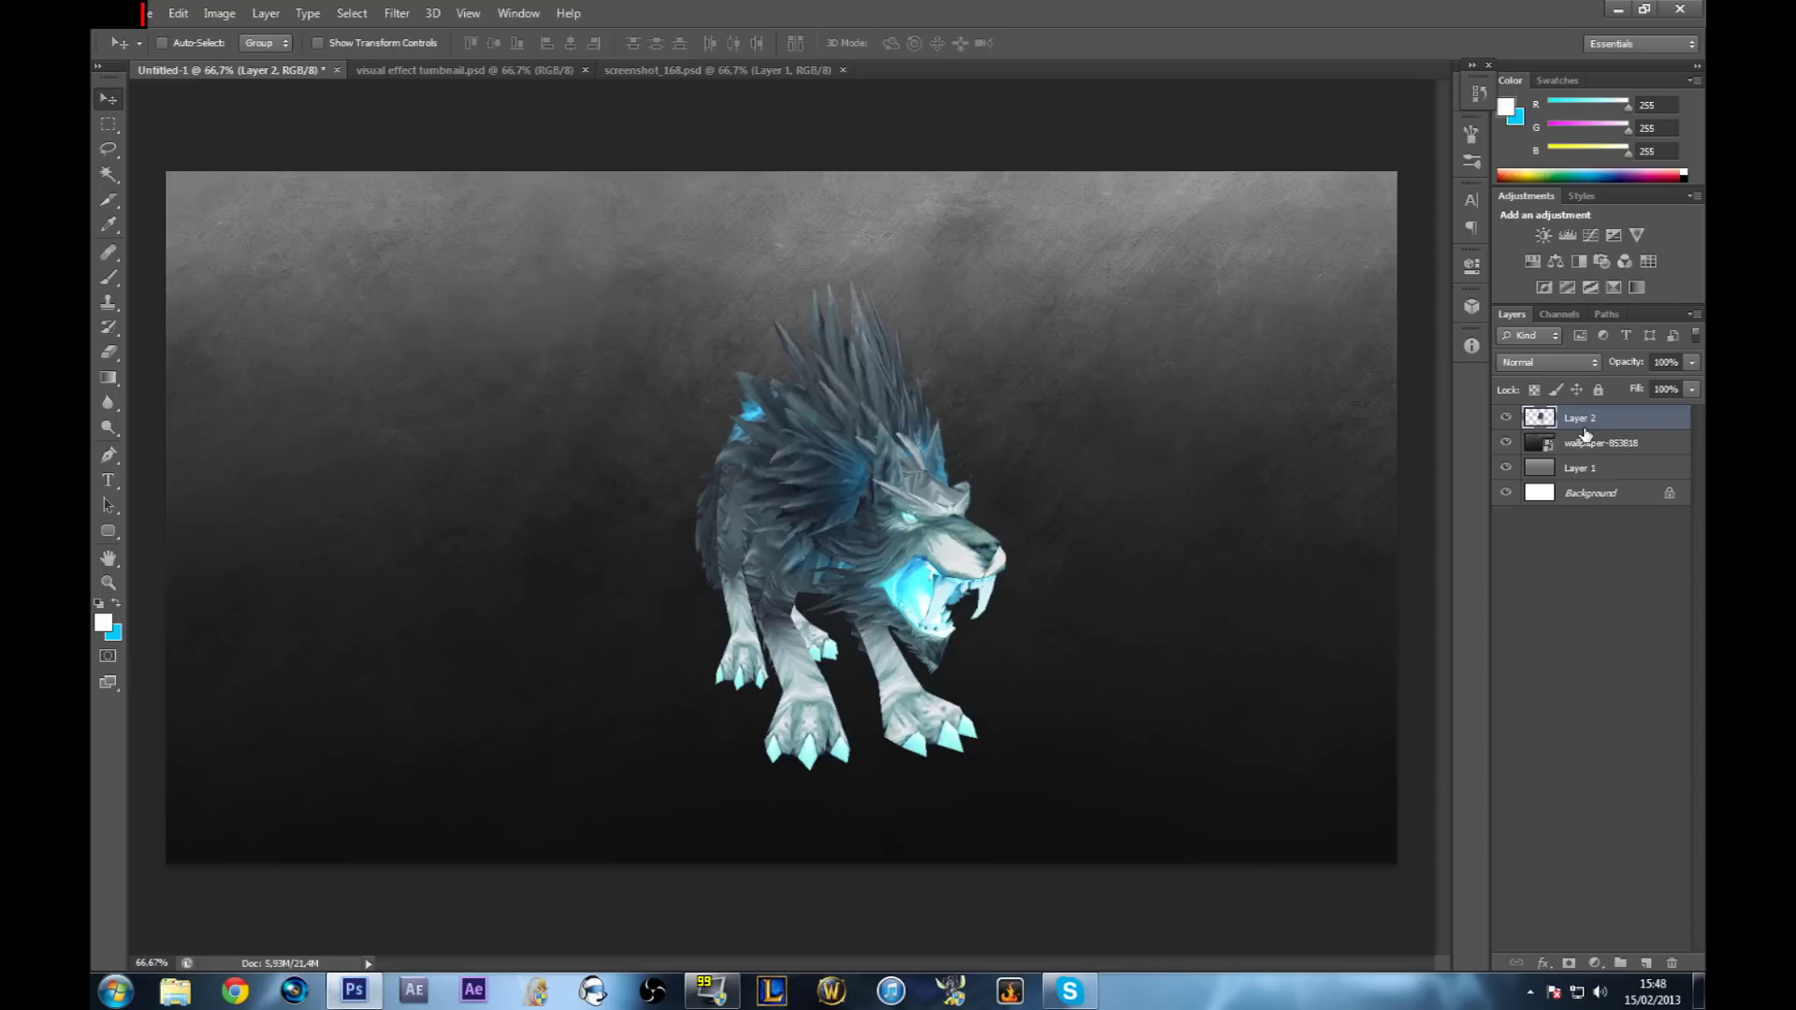
# - Duplicate the wolf layer (Layer 2) with Ctrl+J
pyautogui.hotkey('ctrl', 'j')
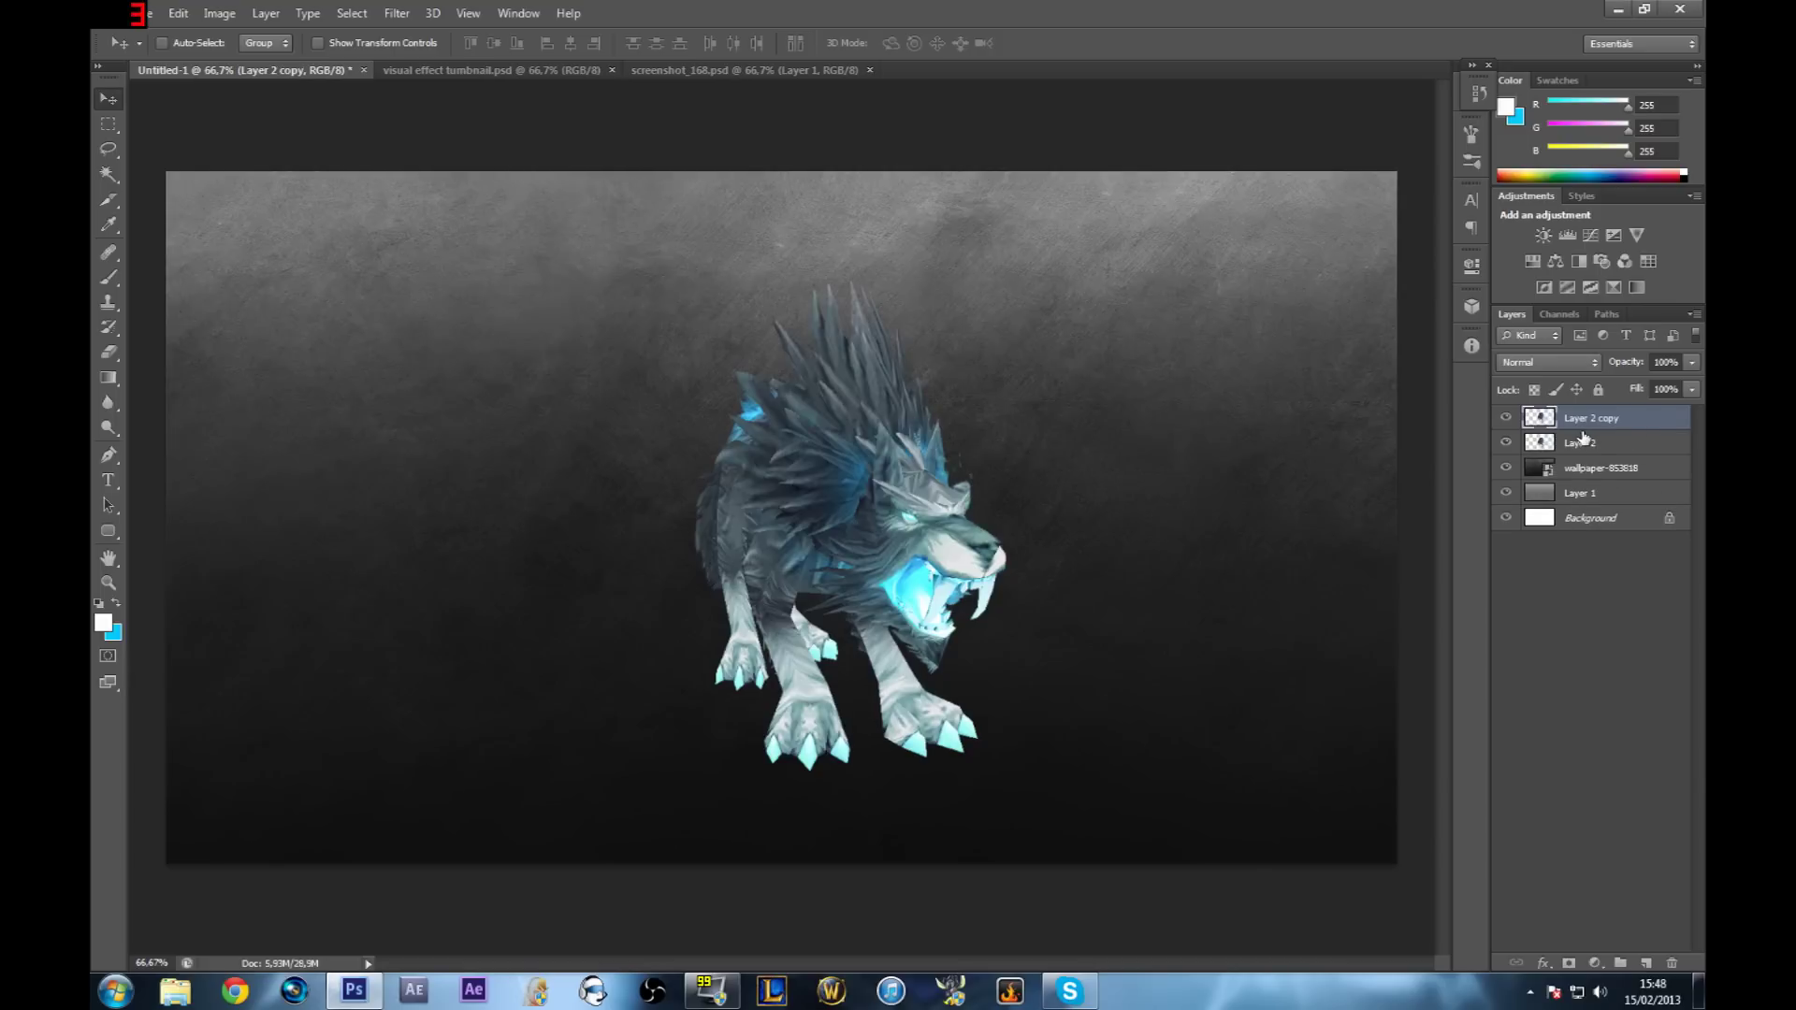
# - Select Layer 2 copy and bring up its layer effects list
pyautogui.moveTo(1506, 418)
pyautogui.mouseDown()
pyautogui.moveTo(1510, 453)
pyautogui.moveTo(1506, 418)
pyautogui.mouseUp()
pyautogui.click(1586, 451)
pyautogui.click(1595, 423)
pyautogui.click(1594, 442)
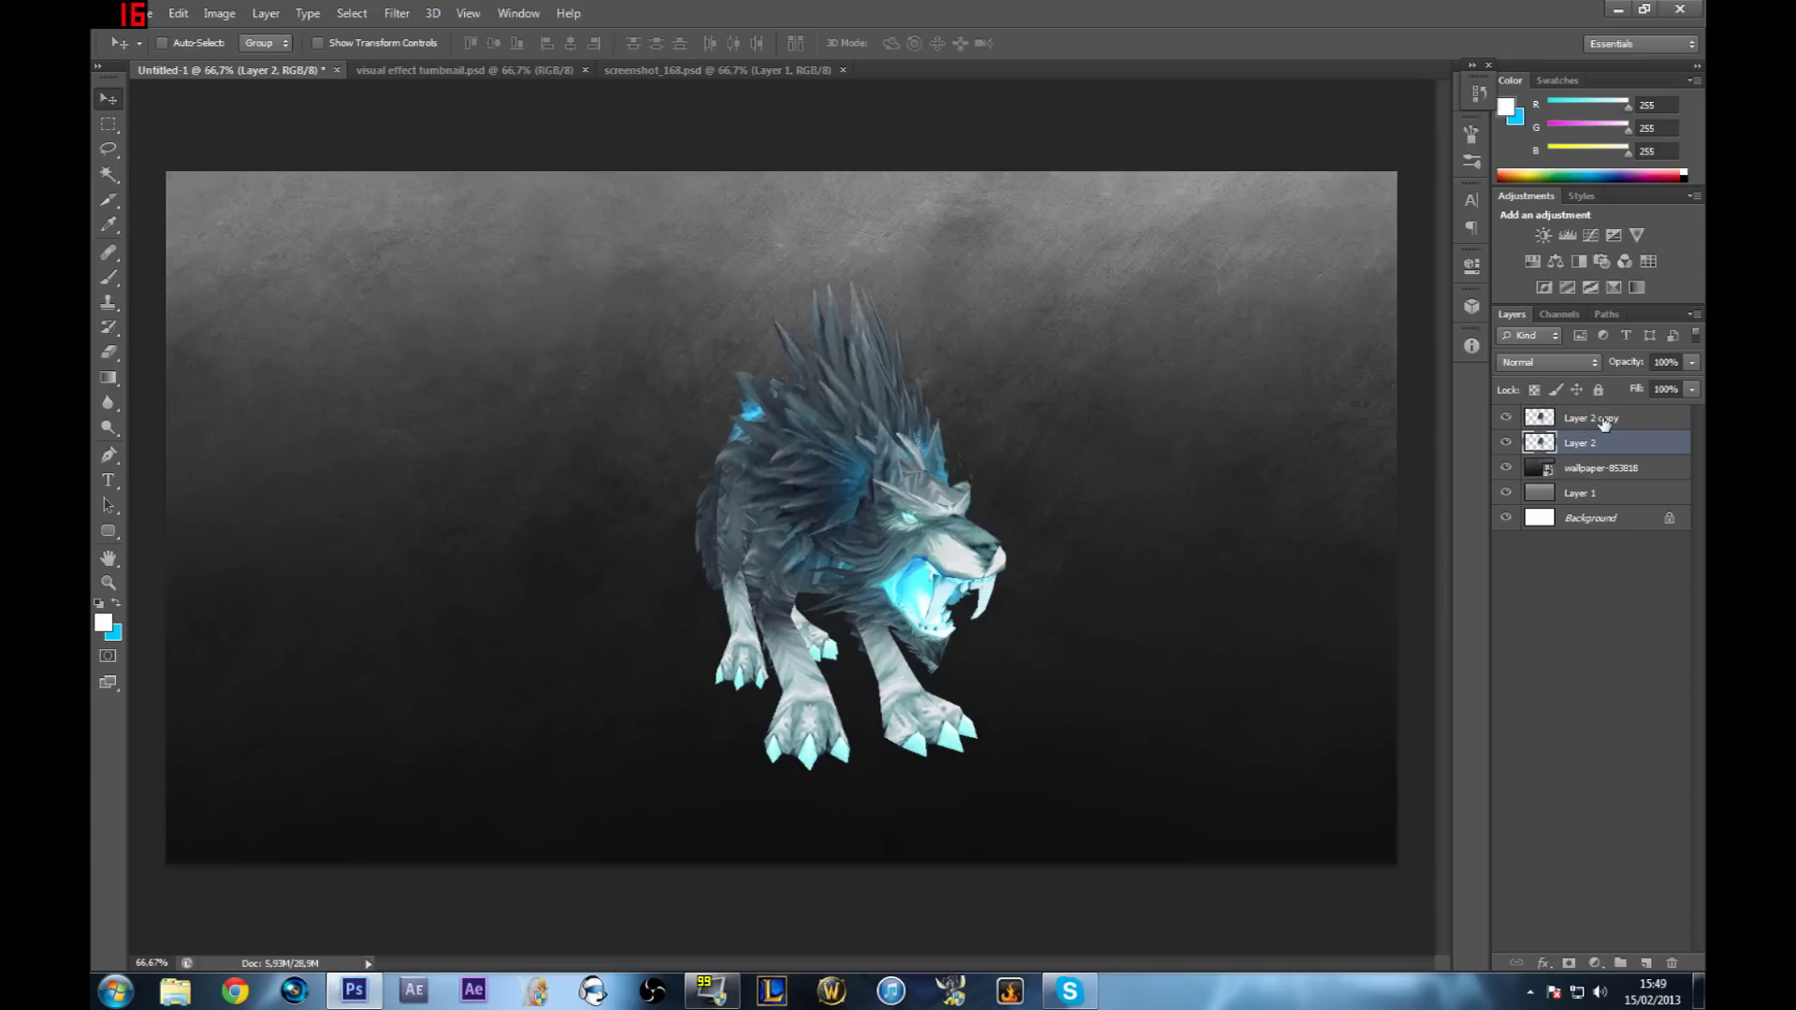
pyautogui.click(1595, 425)
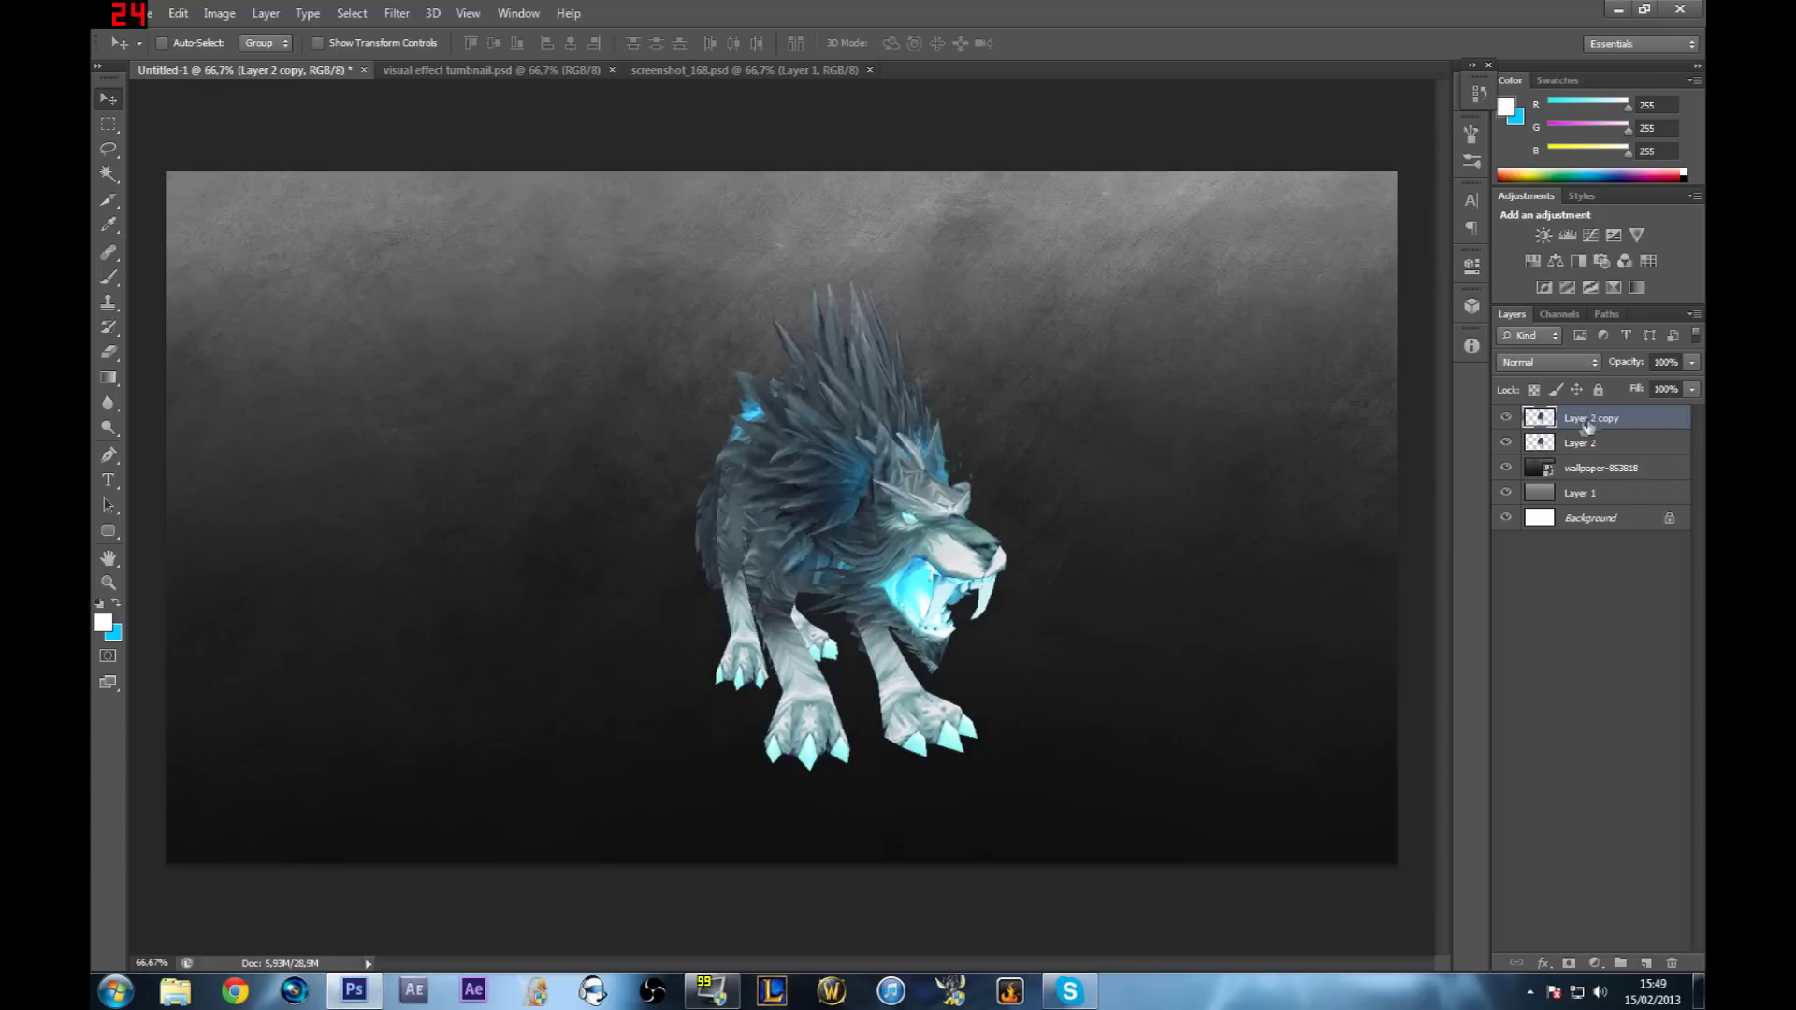
pyautogui.click(1543, 965)
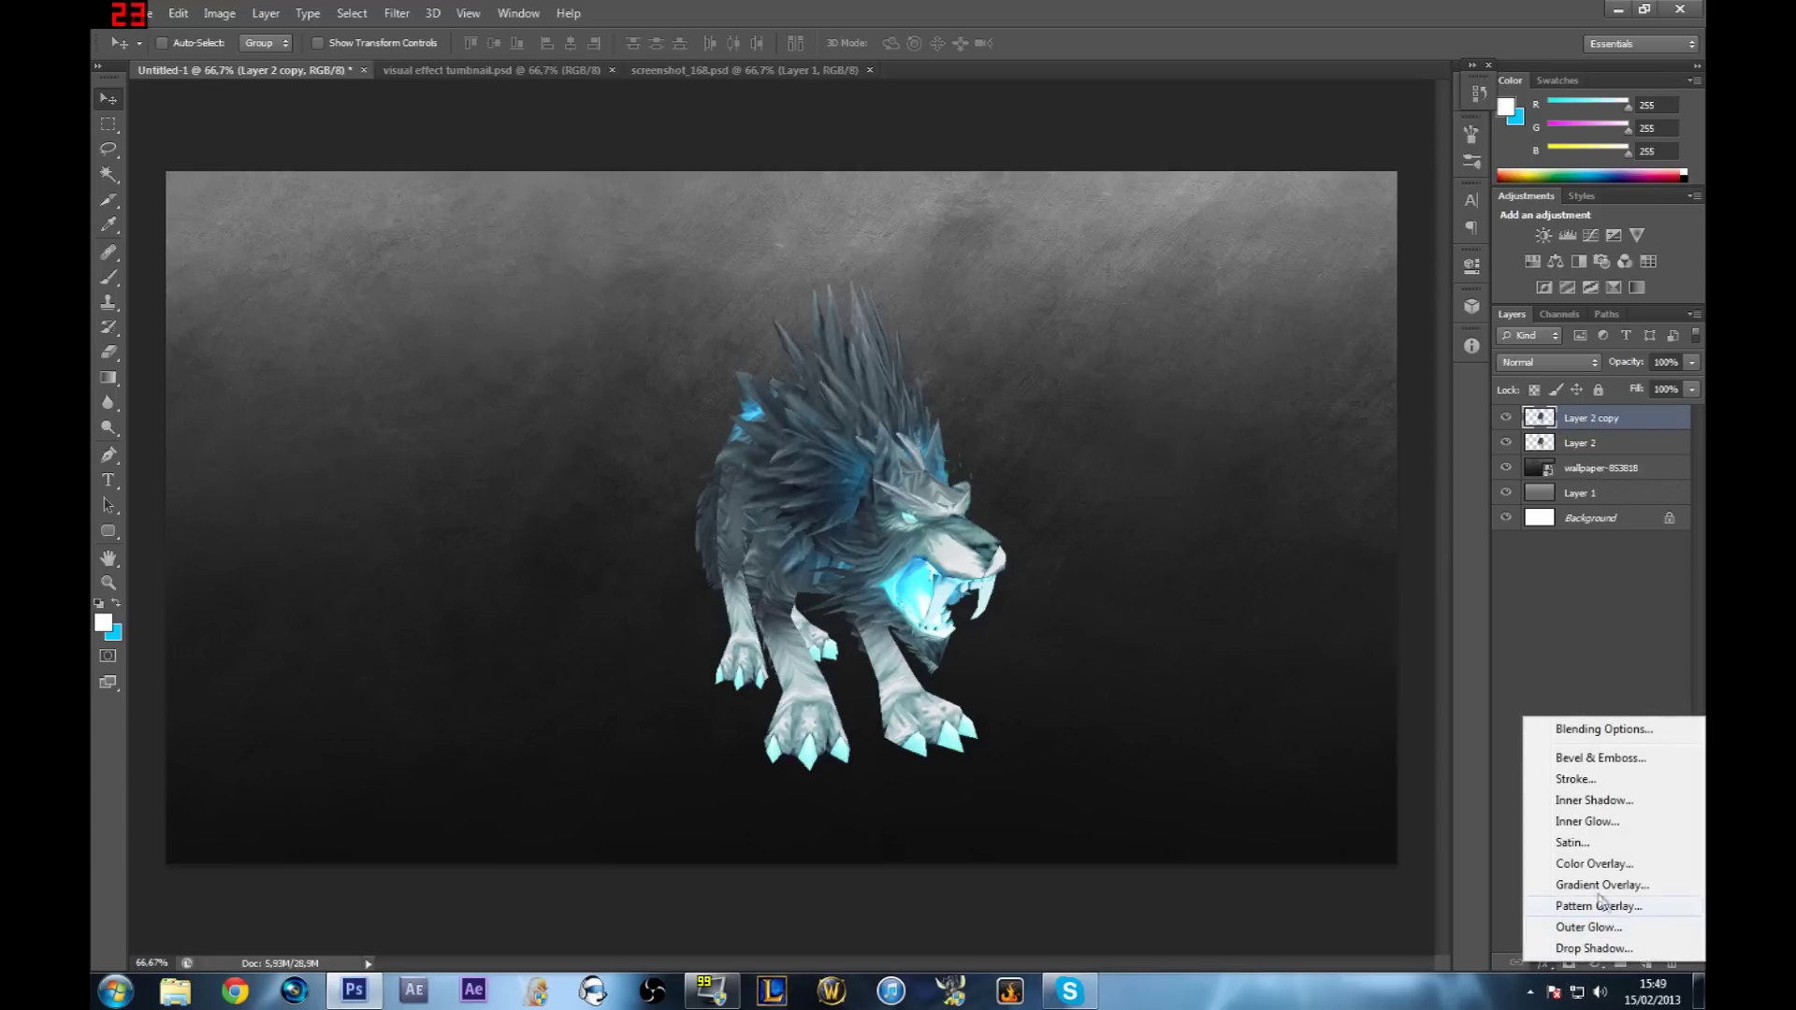
# - Add a Bevel & Emboss effect to Layer 2 copy with a reduced size
pyautogui.click(1613, 758)
pyautogui.moveTo(782, 232); pyautogui.dragTo(1152, 223)
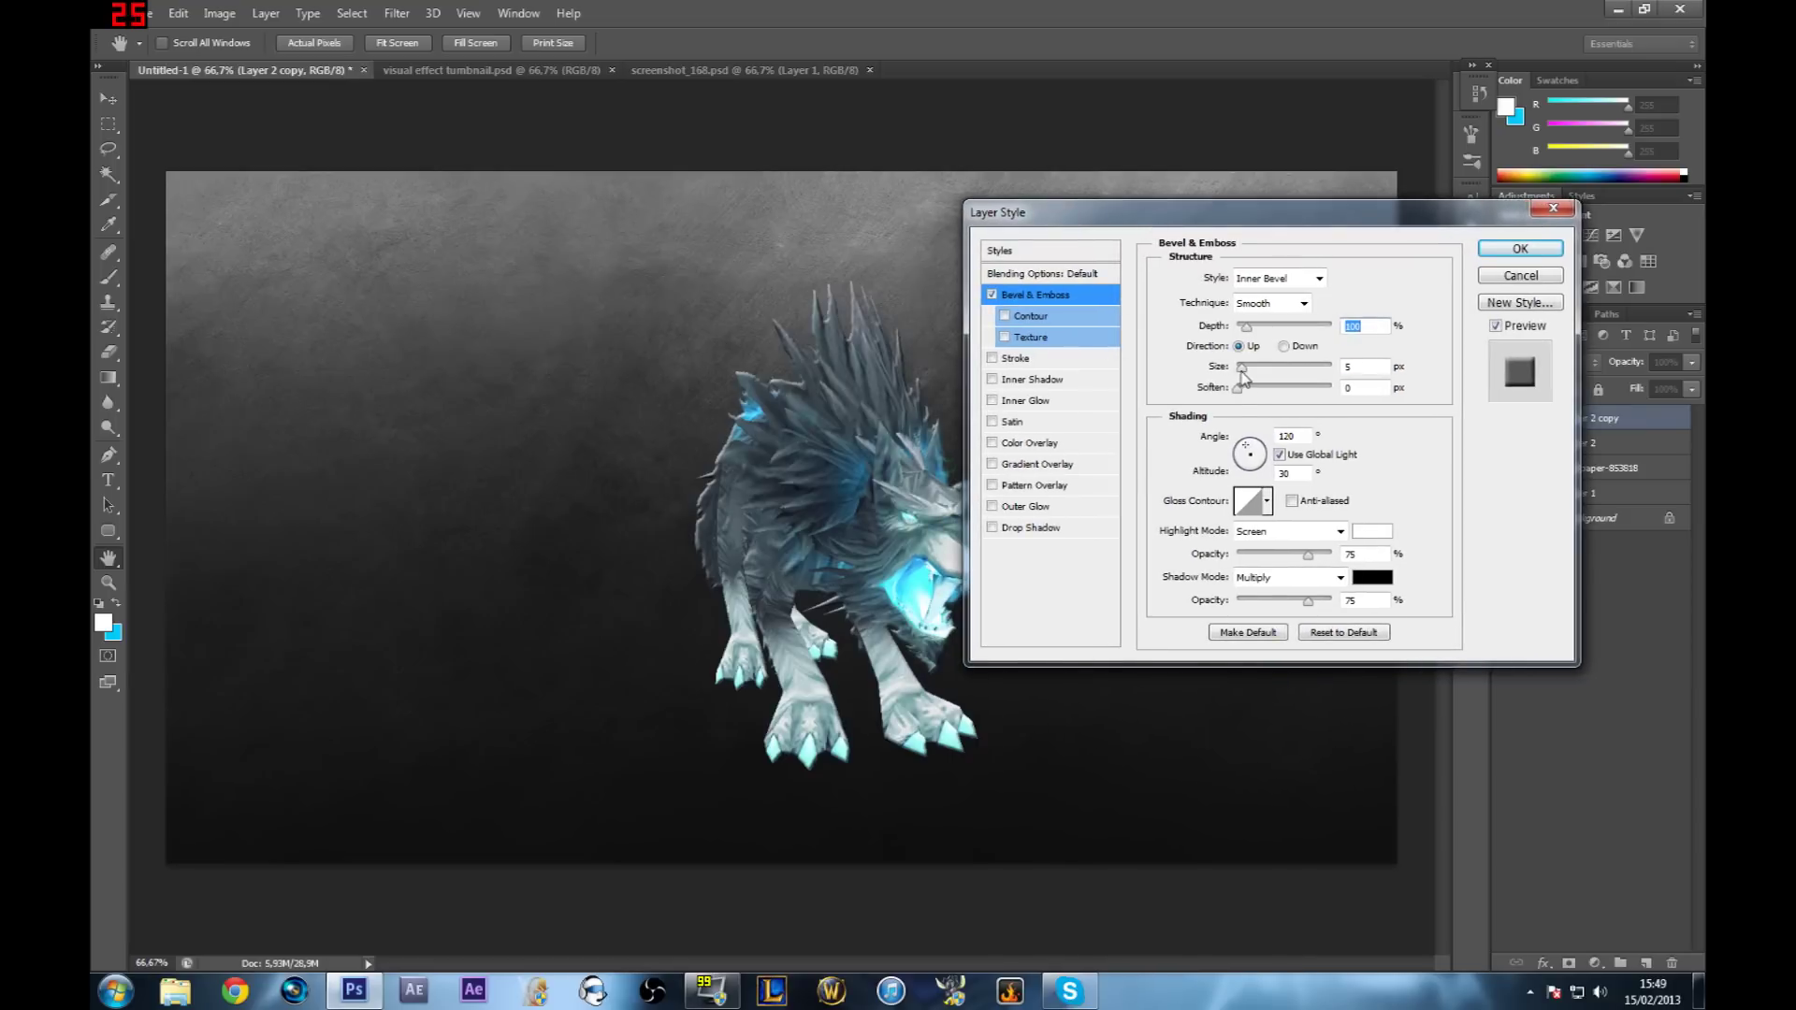
pyautogui.moveTo(1241, 368)
pyautogui.mouseDown()
pyautogui.moveTo(1254, 388)
pyautogui.moveTo(1332, 389)
pyautogui.moveTo(1244, 372)
pyautogui.moveTo(1240, 327)
pyautogui.moveTo(1252, 376)
pyautogui.mouseUp()
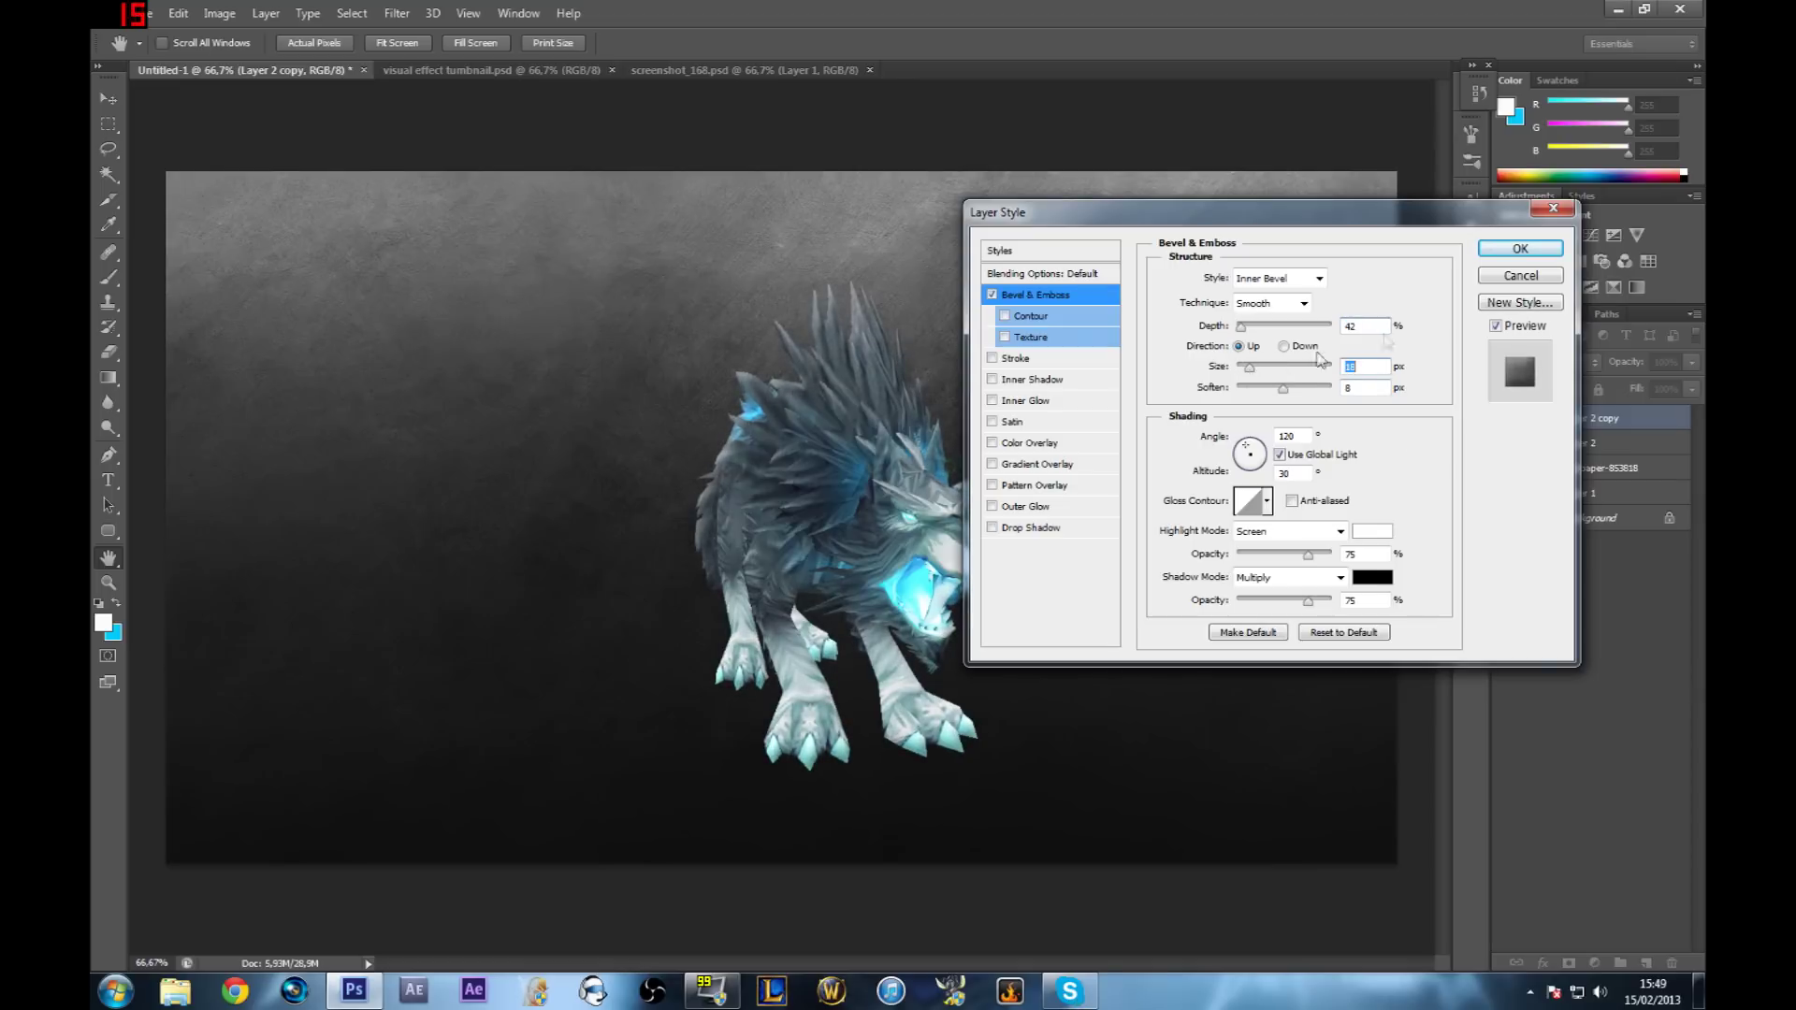
pyautogui.click(994, 295)
pyautogui.click(993, 295)
pyautogui.click(993, 296)
pyautogui.click(994, 296)
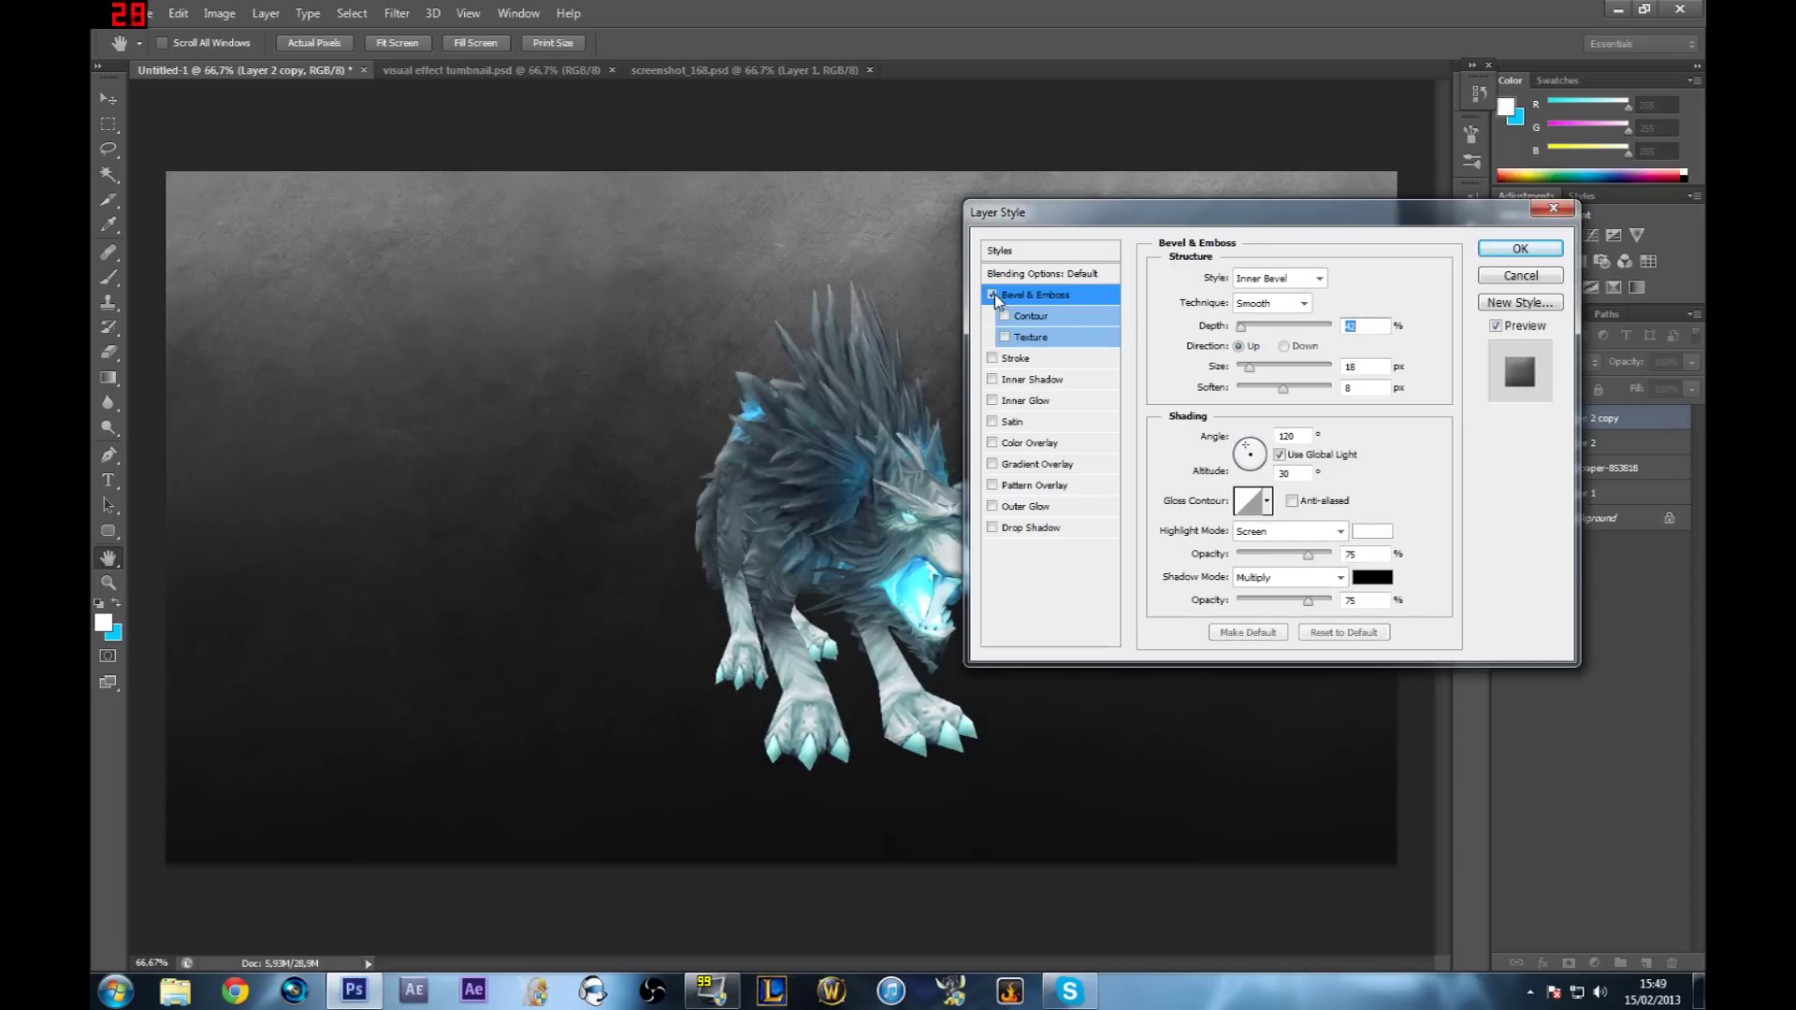
# - Add a 1 px outside stroke at lowered opacity and apply both effects
pyautogui.click(1013, 360)
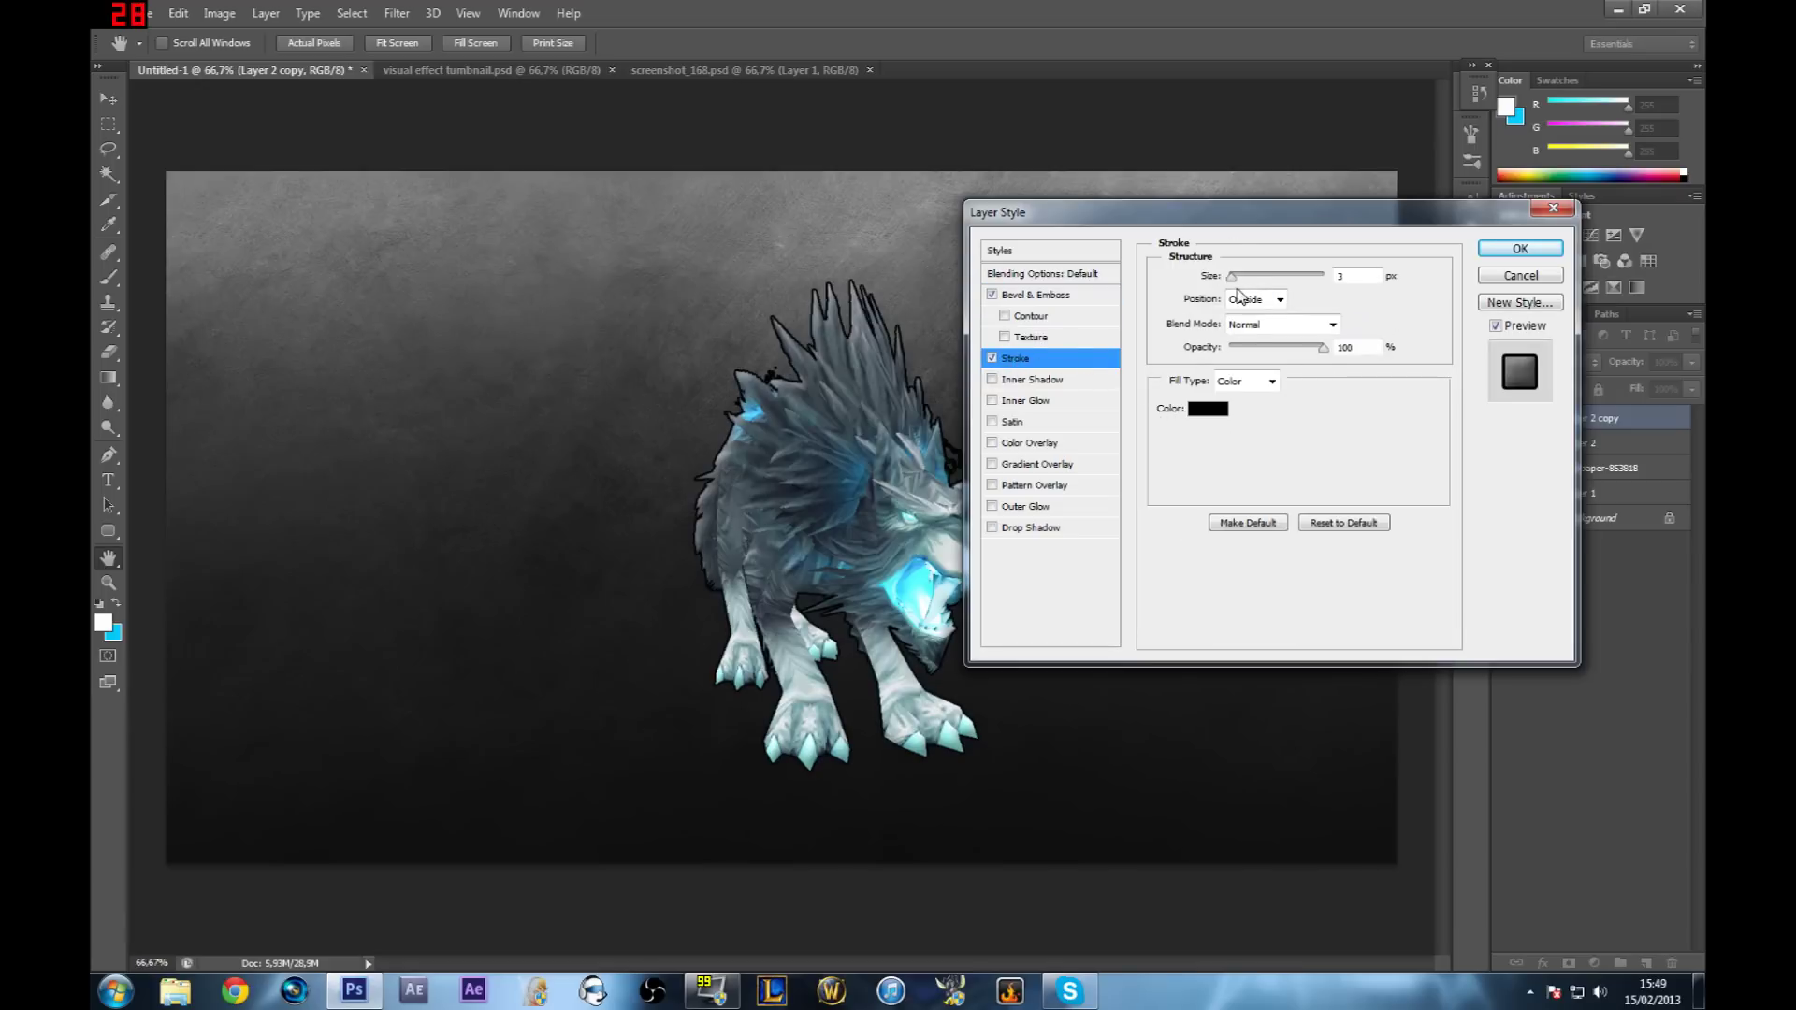
pyautogui.moveTo(1232, 282); pyautogui.dragTo(1221, 283)
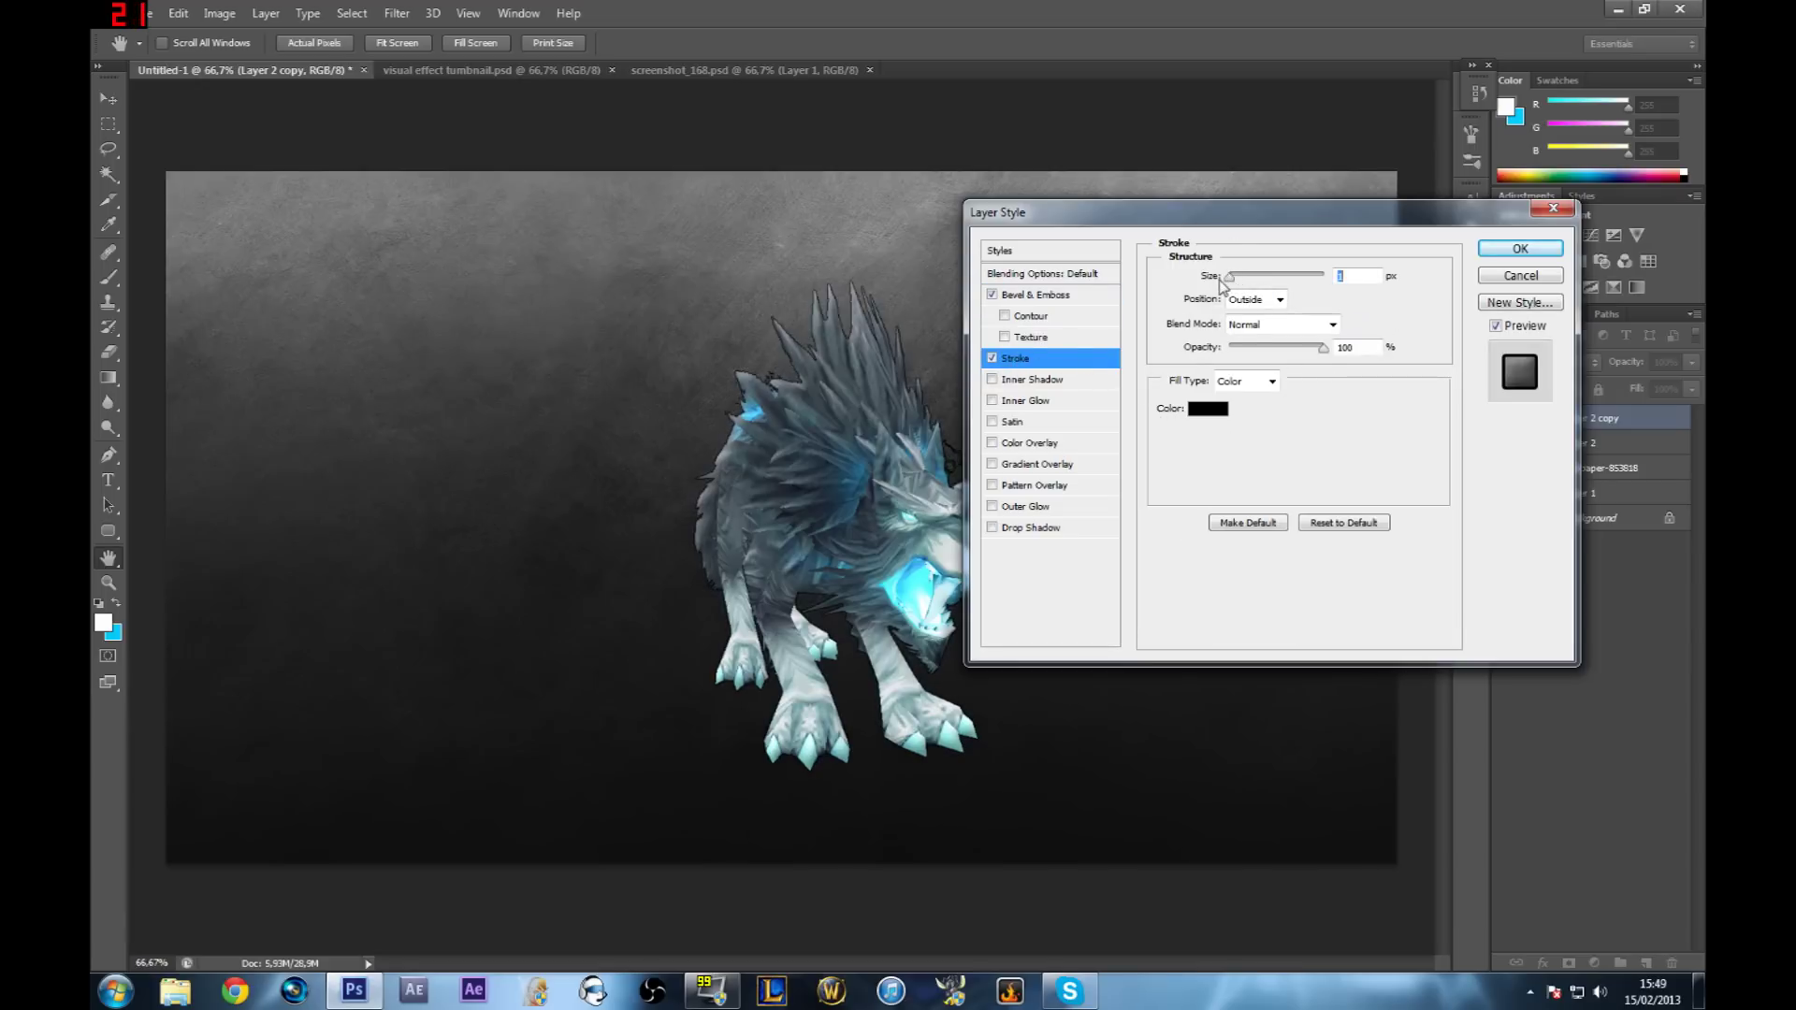
pyautogui.moveTo(1324, 348)
pyautogui.mouseDown()
pyautogui.moveTo(1230, 359)
pyautogui.moveTo(1266, 353)
pyautogui.mouseUp()
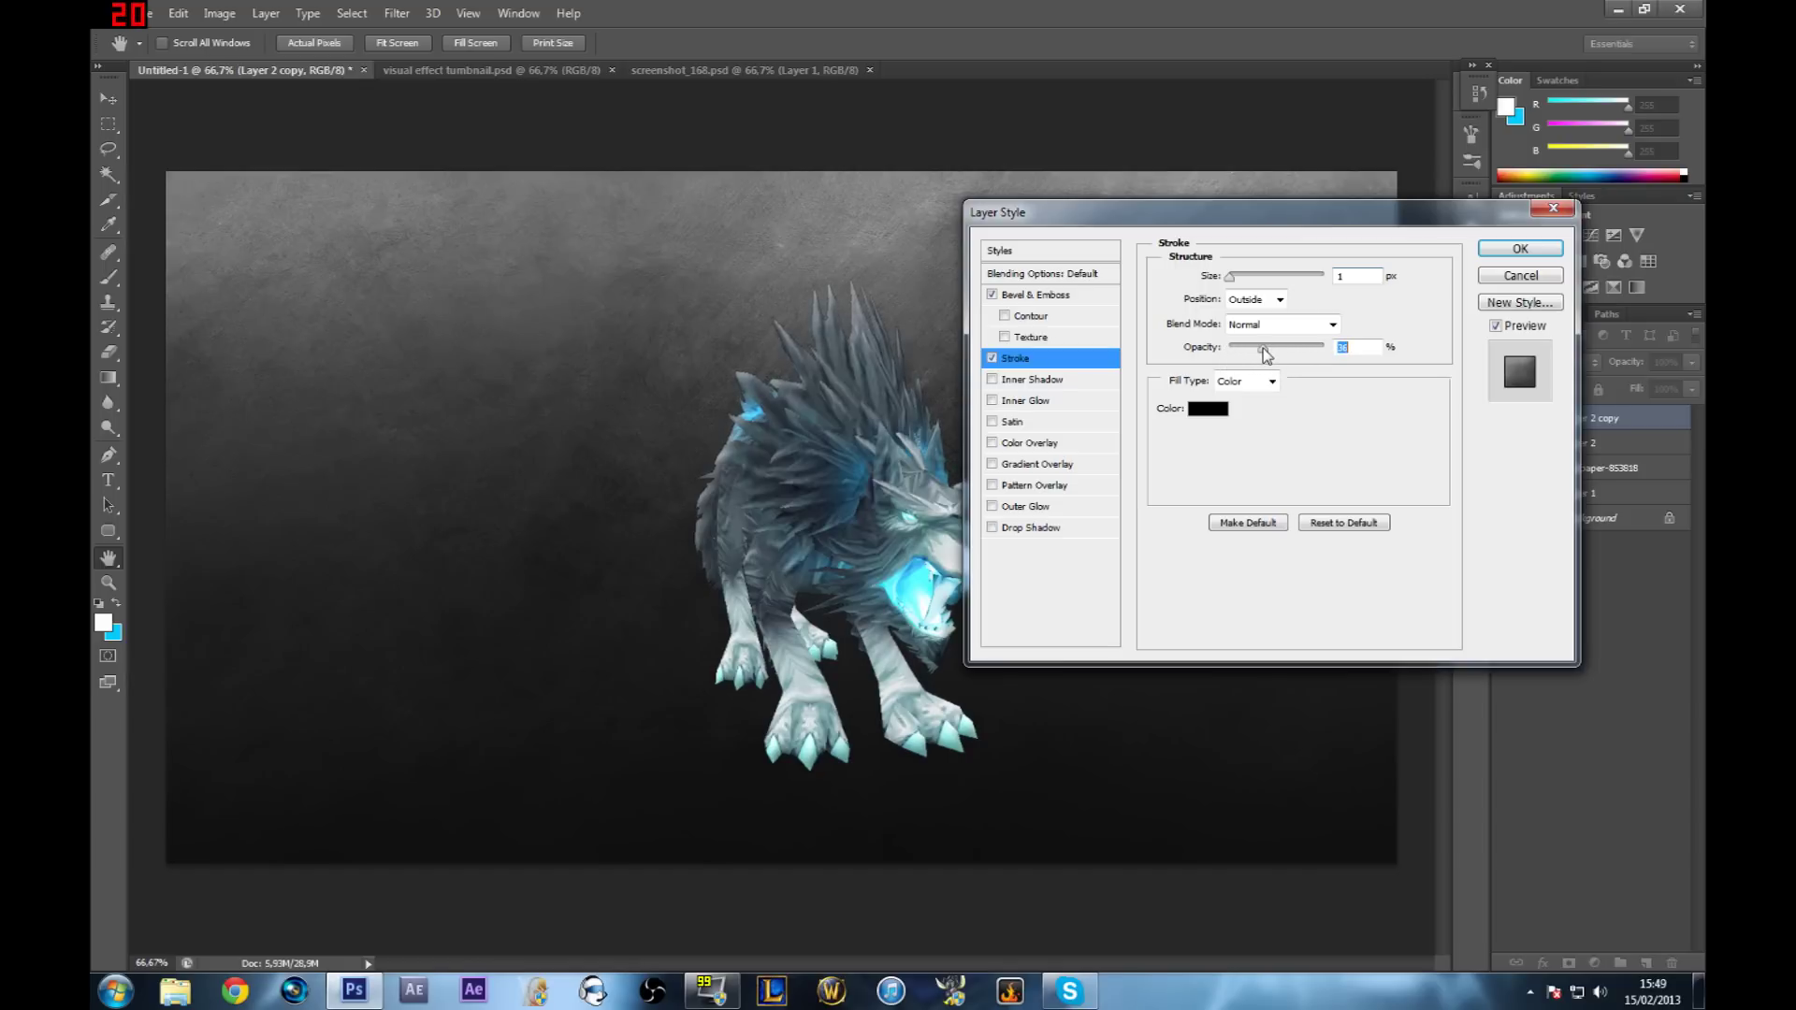
pyautogui.moveTo(1265, 354); pyautogui.dragTo(1272, 351)
pyautogui.click(1538, 250)
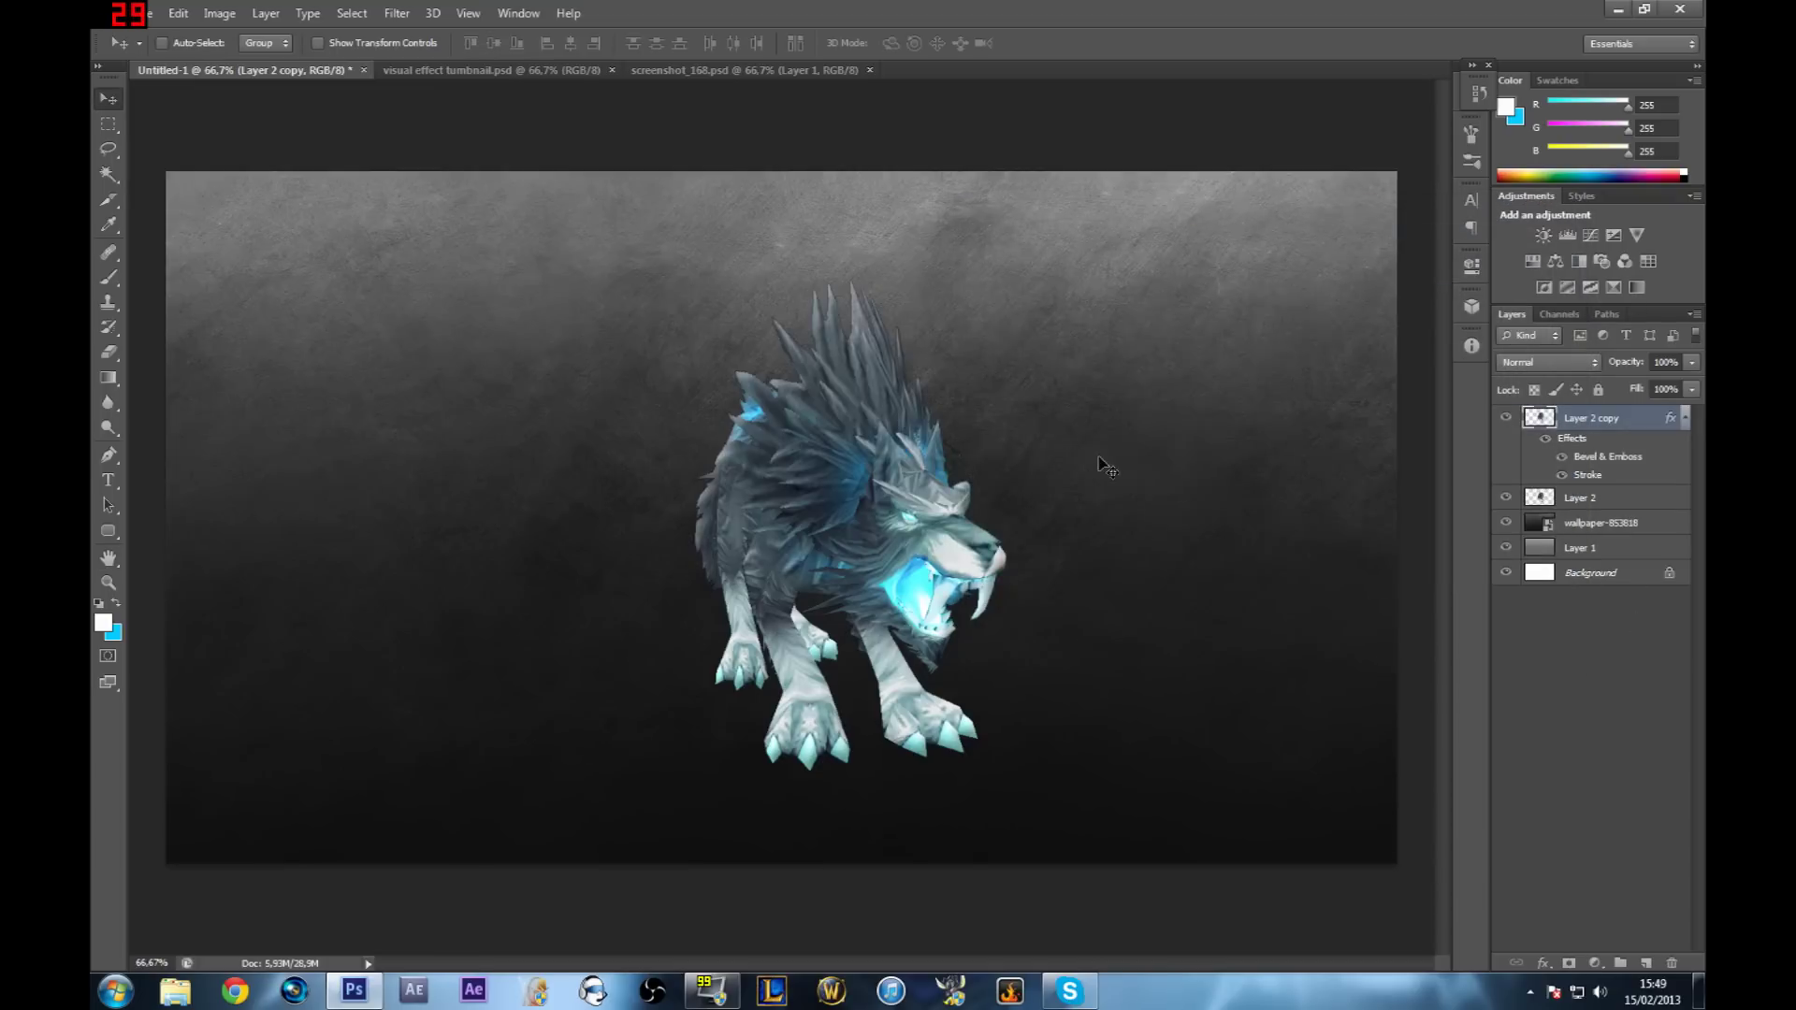
# - Apply a Gaussian Blur of about 5.5 px to the original Layer 2
pyautogui.click(1618, 501)
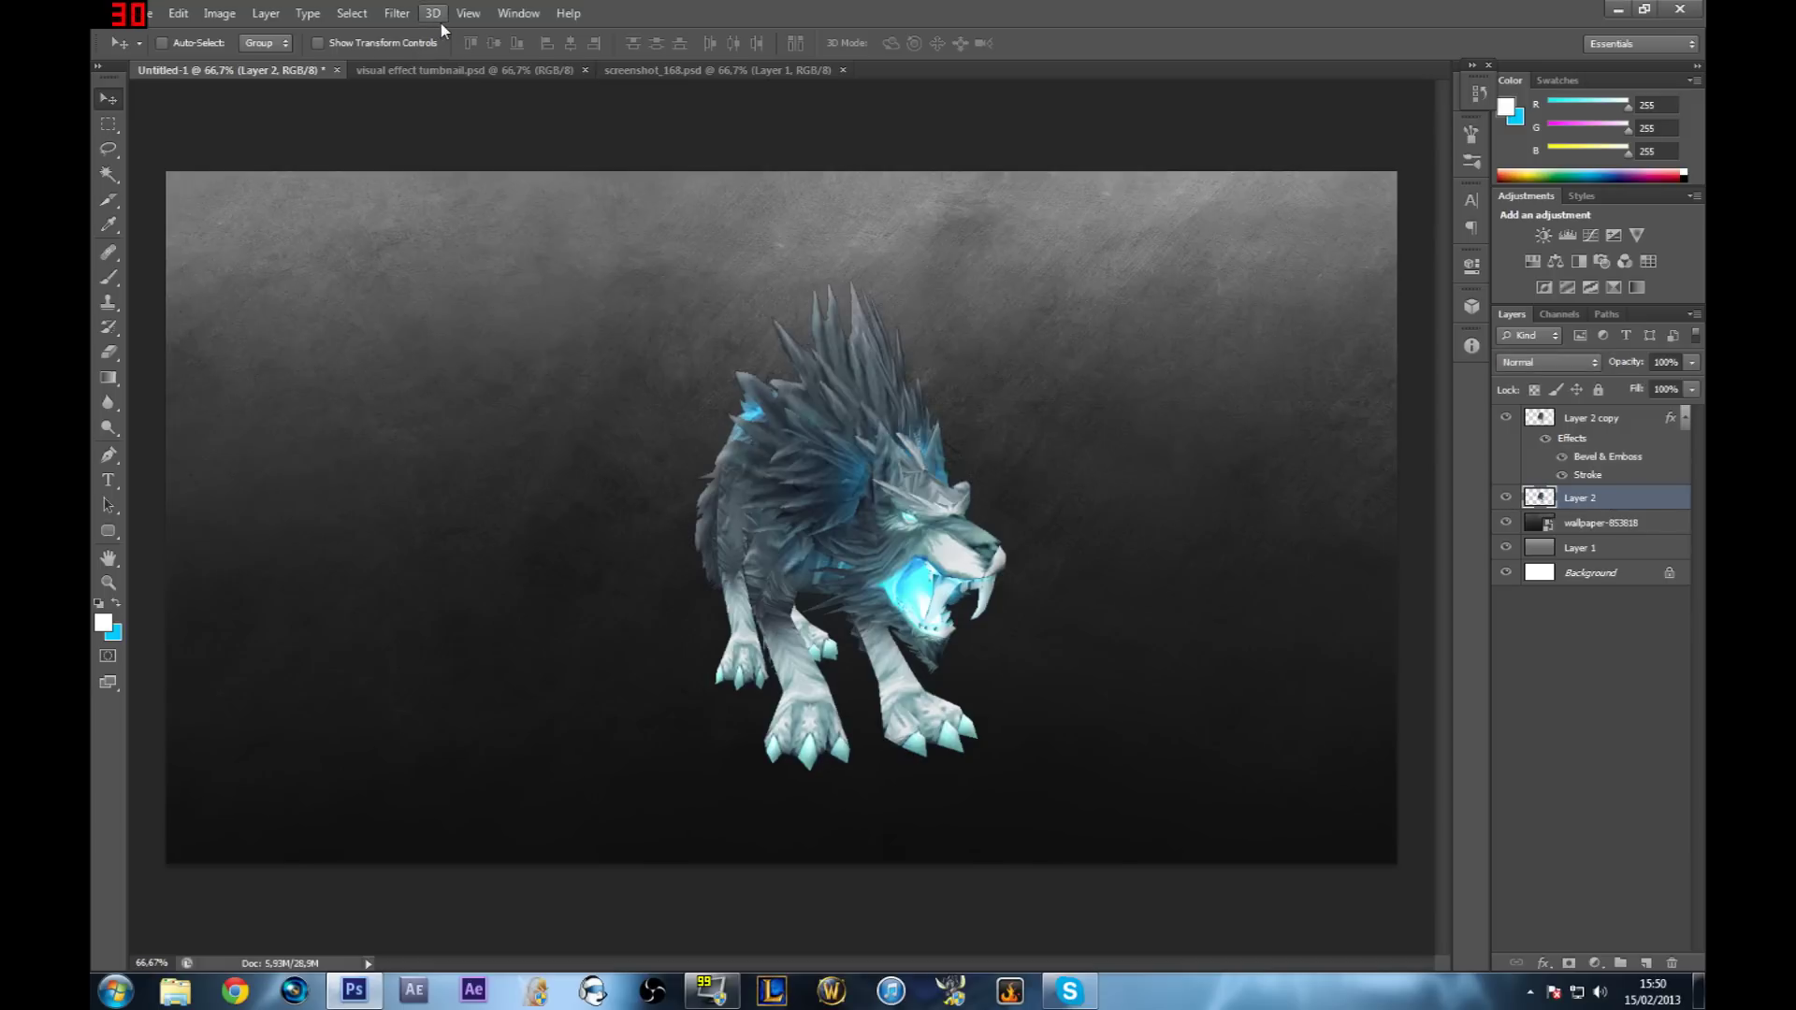
pyautogui.click(396, 13)
pyautogui.moveTo(513, 219)
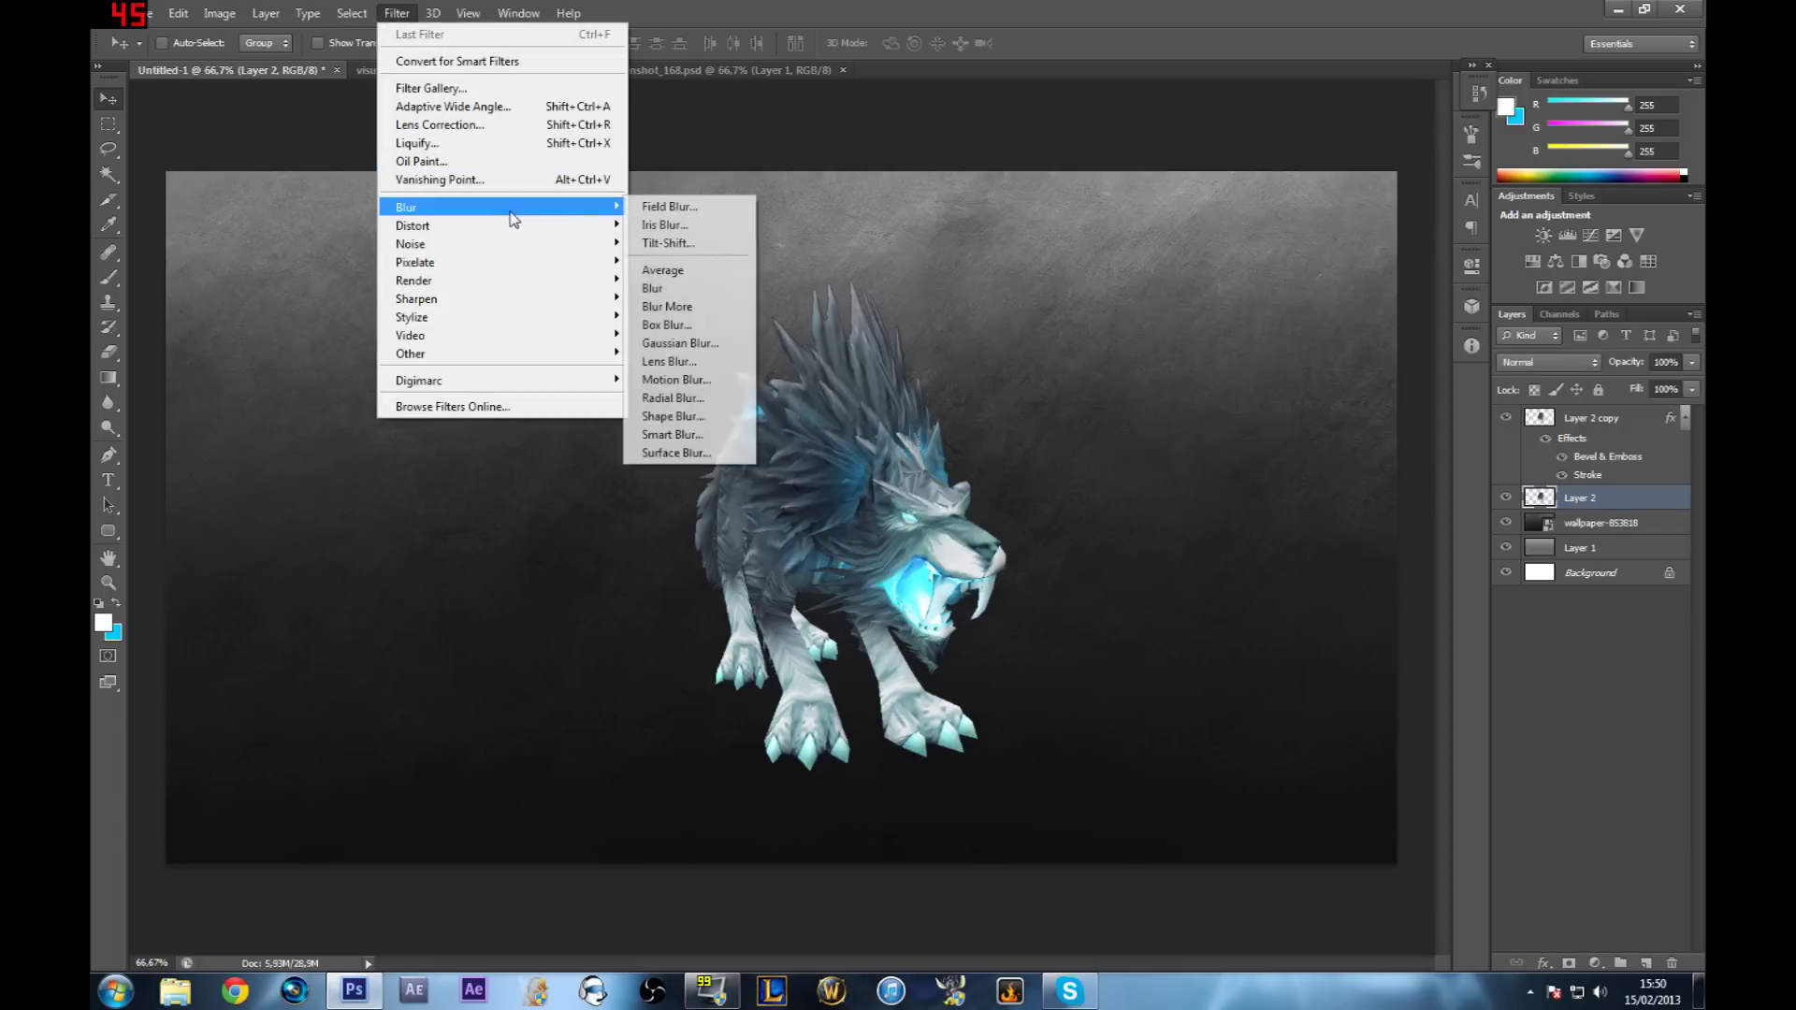
pyautogui.click(680, 342)
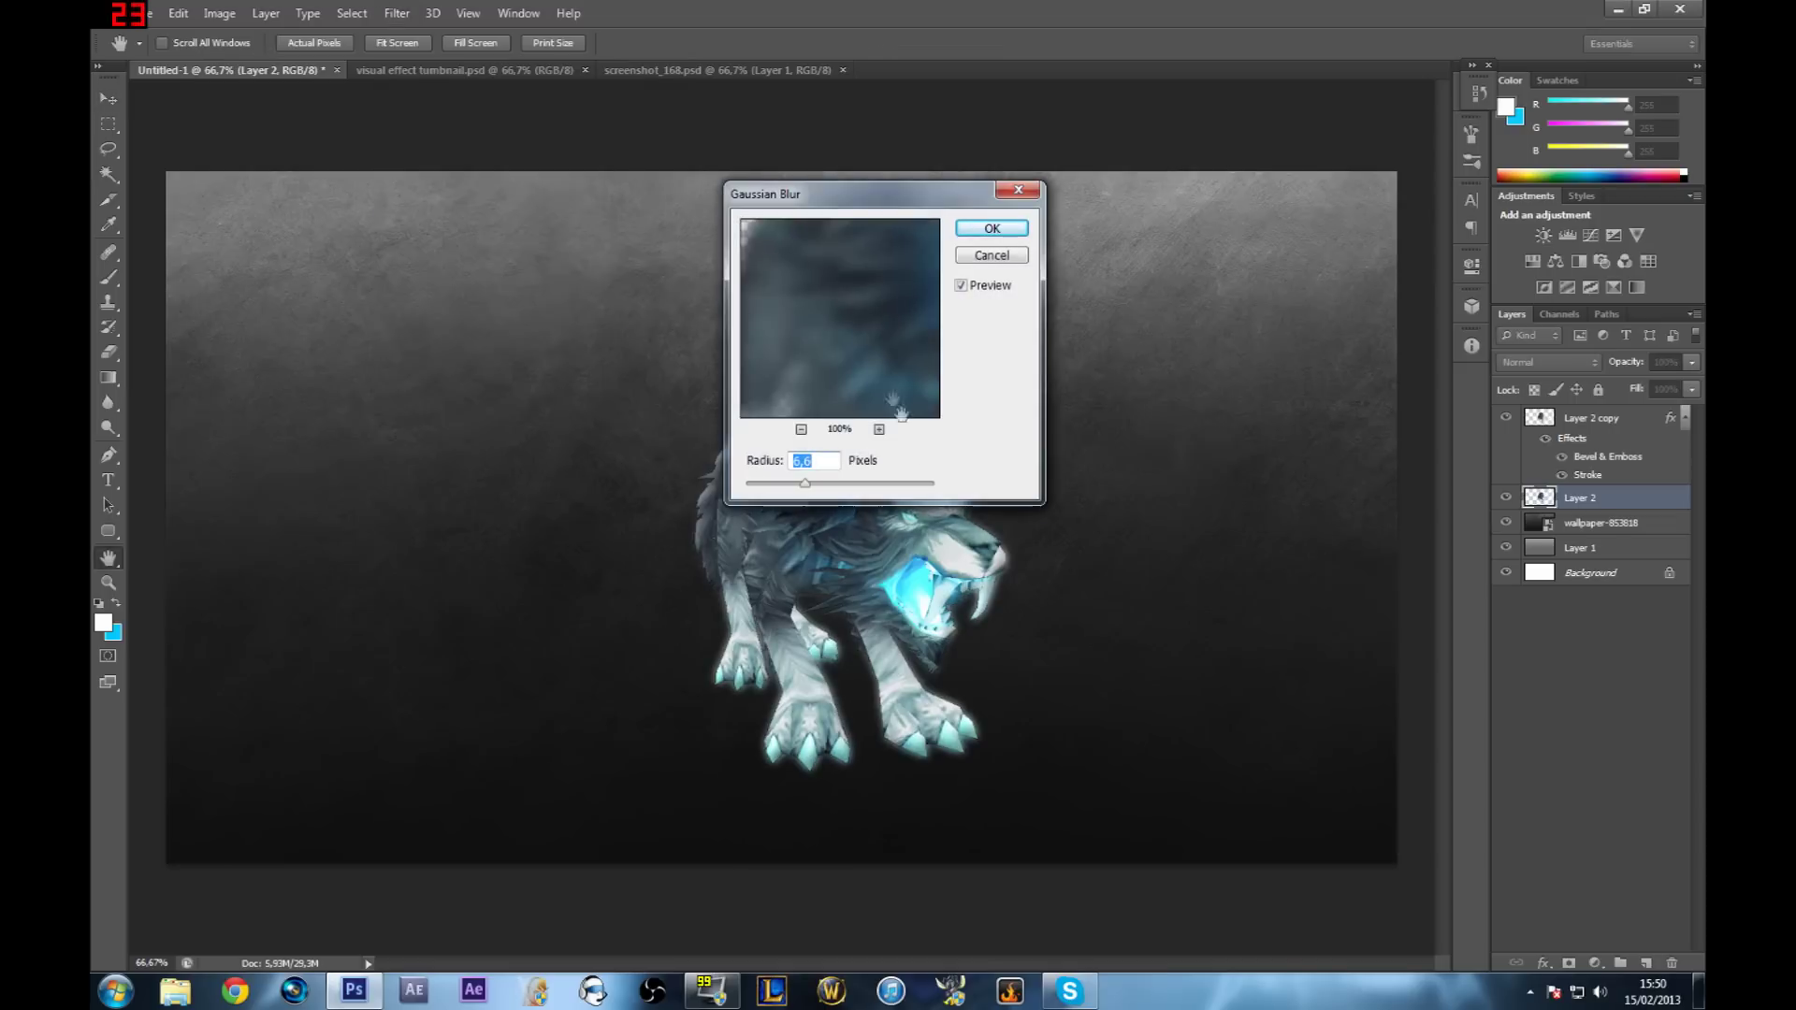
pyautogui.moveTo(852, 198); pyautogui.dragTo(1256, 201)
pyautogui.moveTo(1209, 478); pyautogui.dragTo(1205, 480)
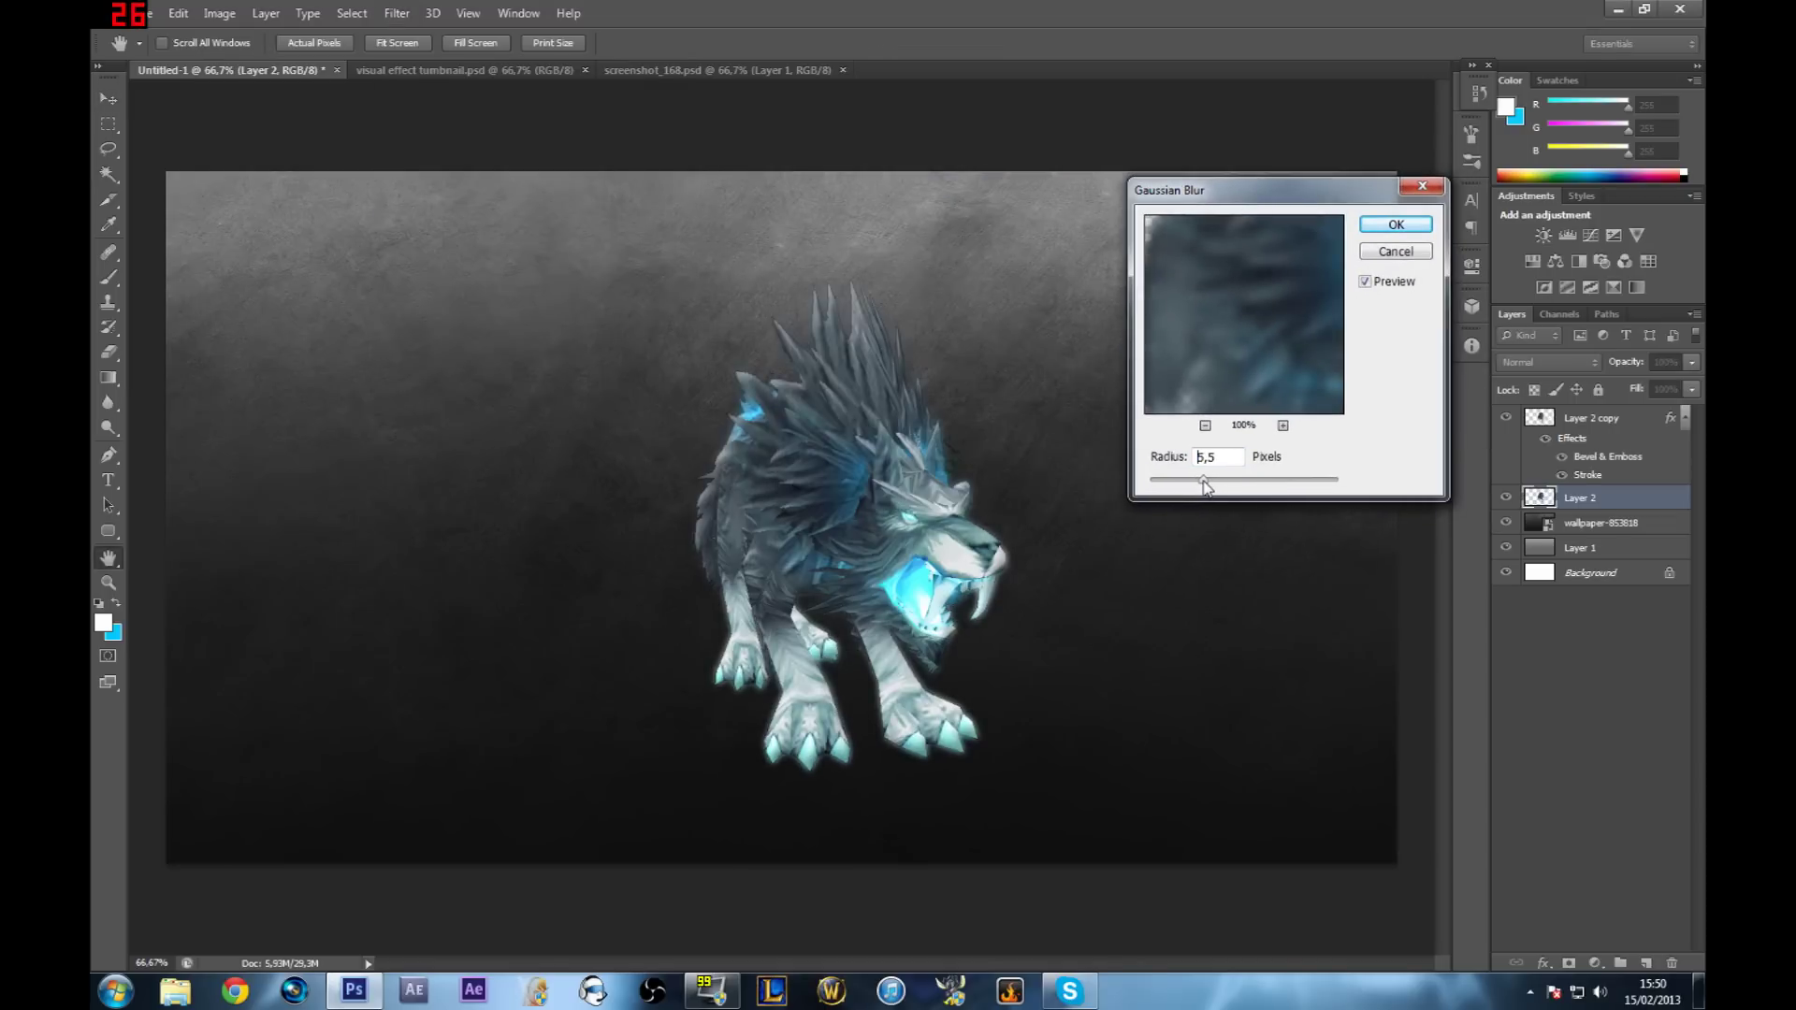
pyautogui.click(1395, 225)
# - Compare the blurred glow, then add a Gradient Map adjustment above Layer 2 copy
pyautogui.click(1508, 499)
pyautogui.click(1508, 499)
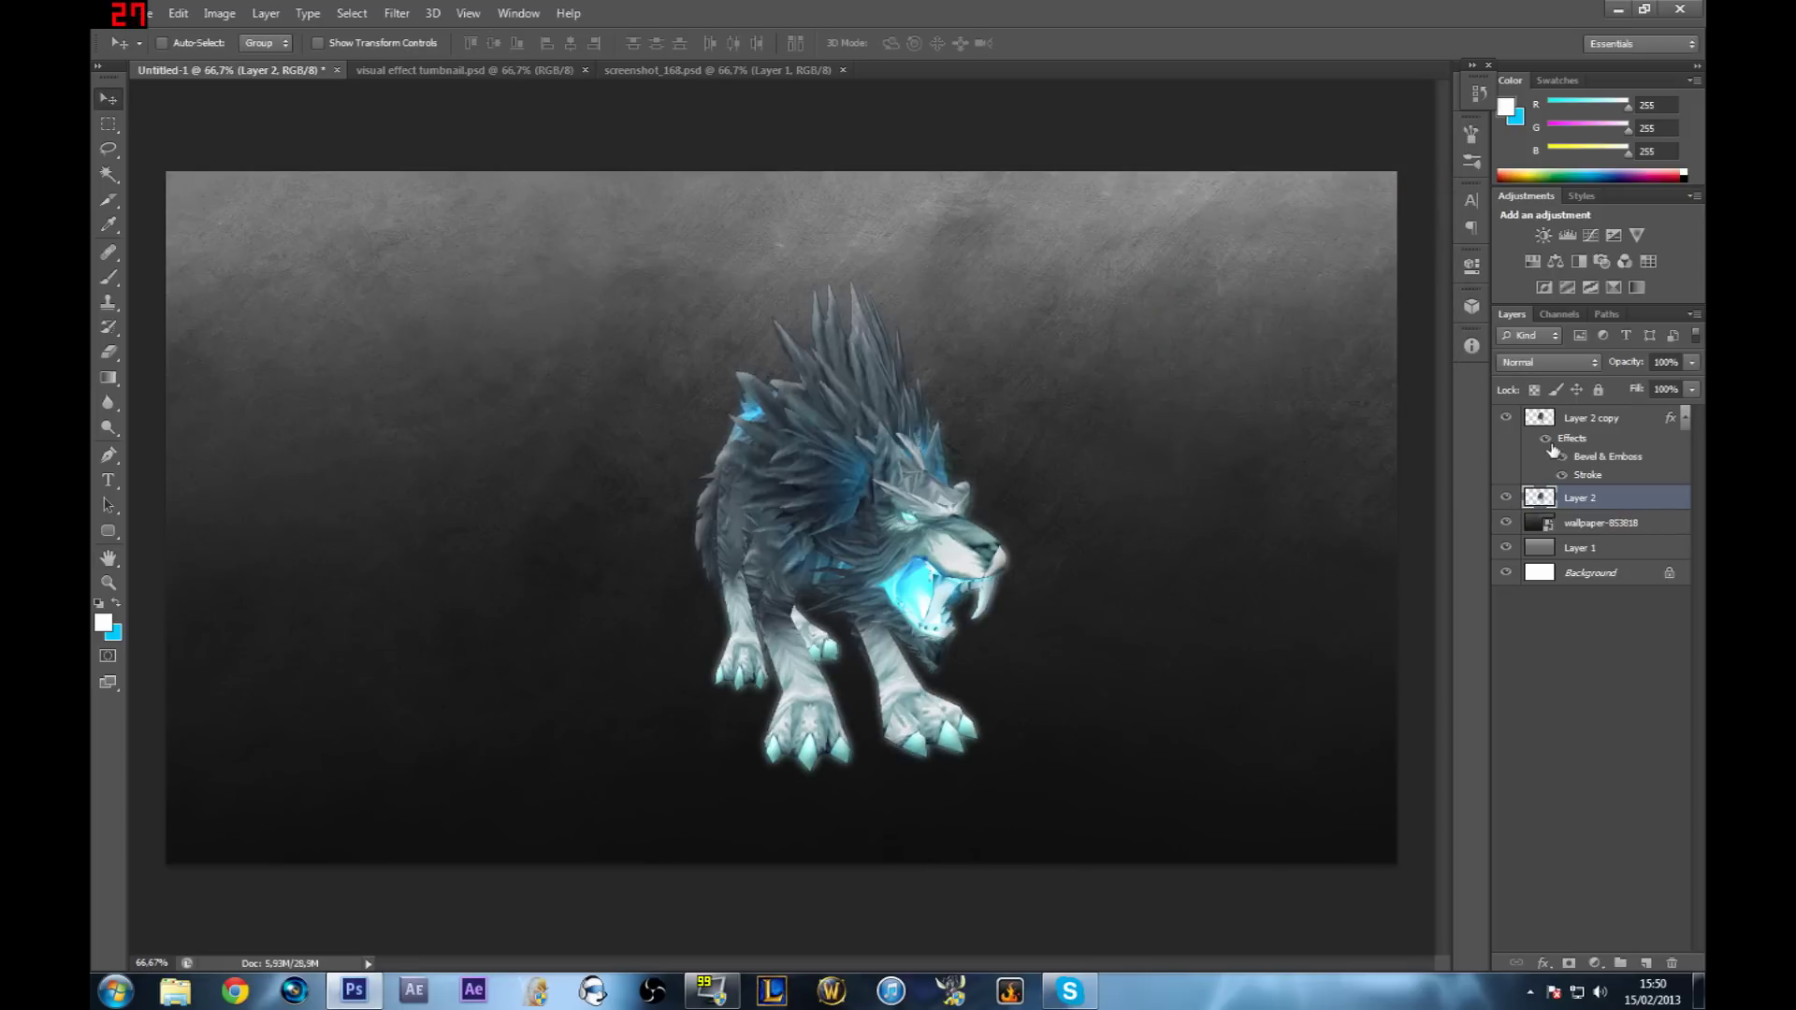
pyautogui.click(1507, 498)
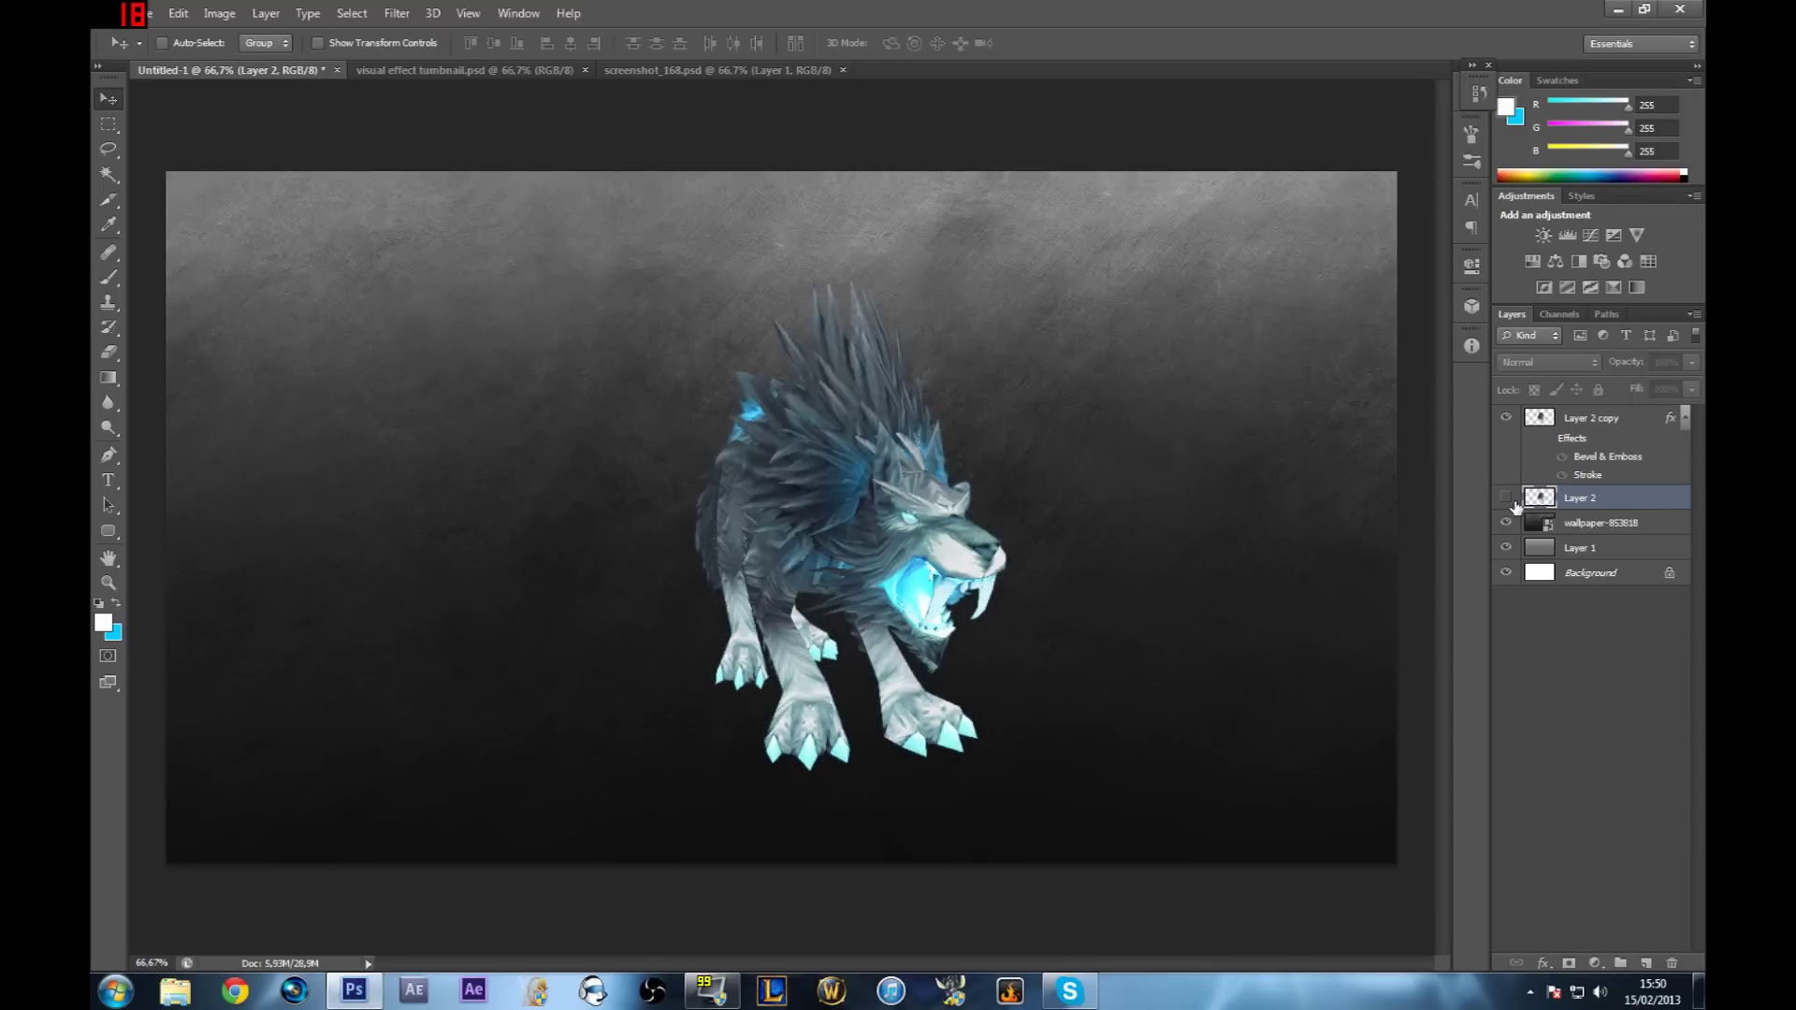
pyautogui.click(1507, 498)
pyautogui.click(1546, 437)
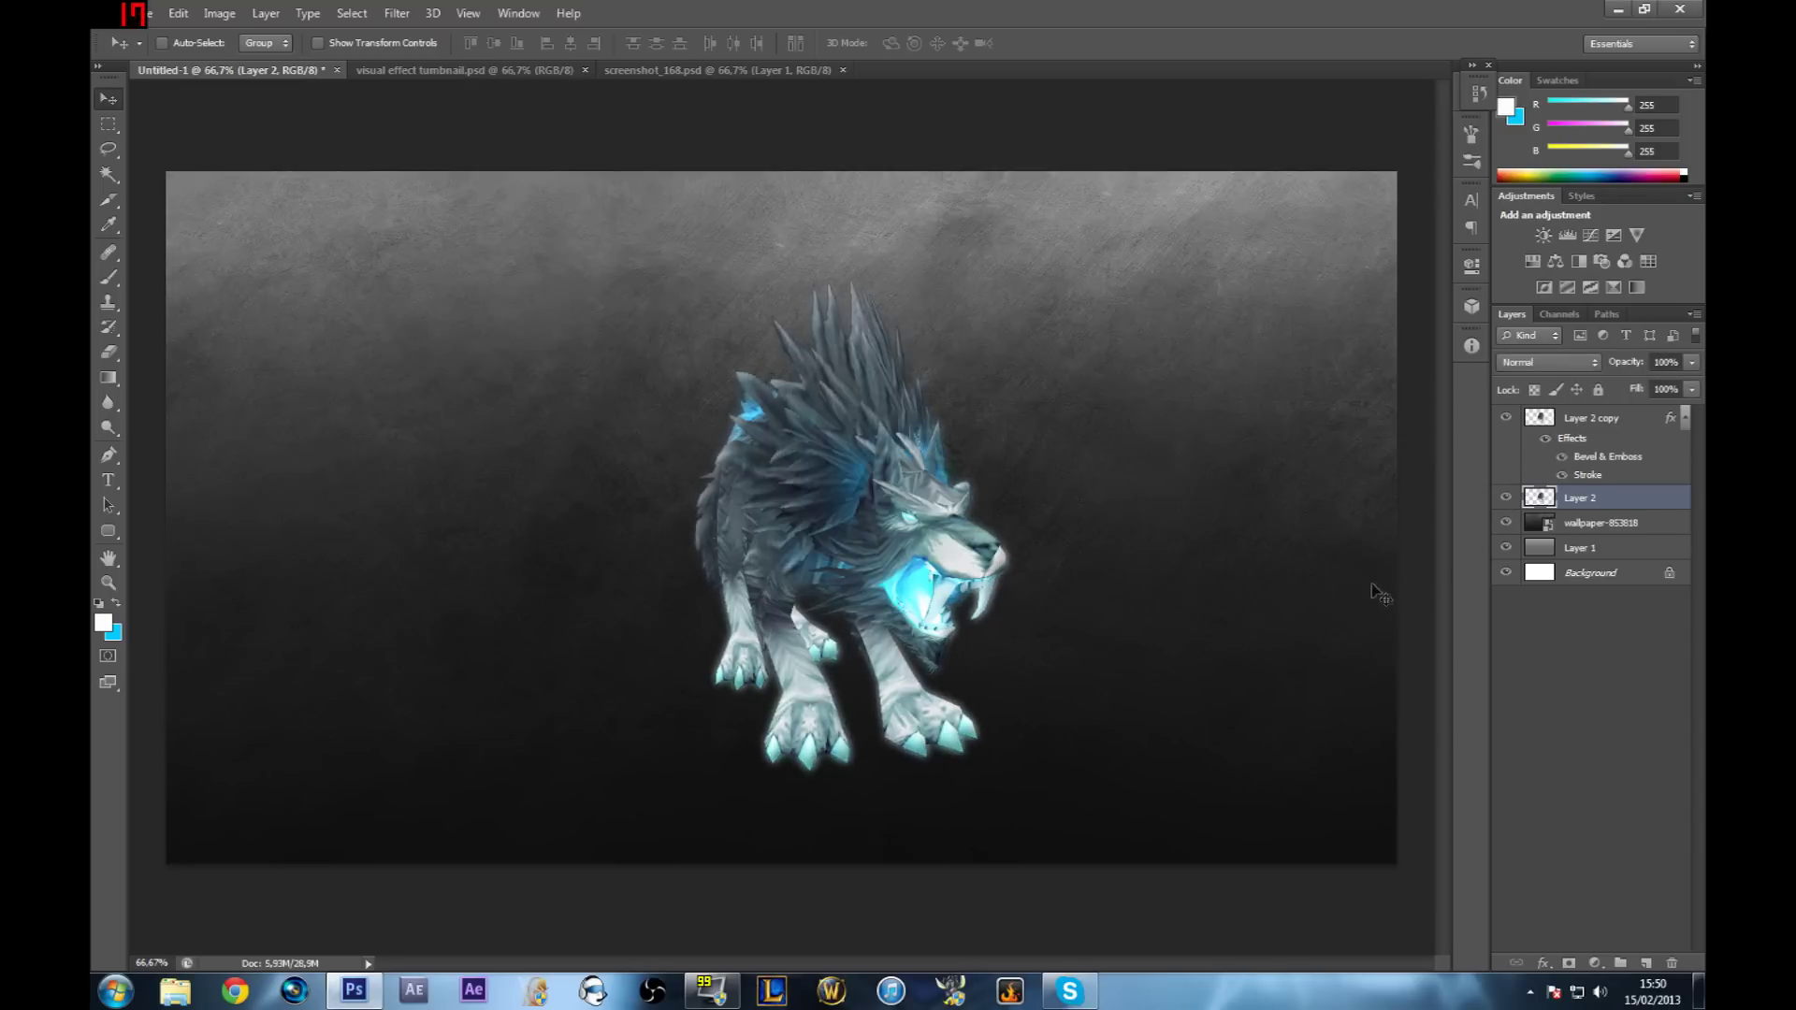
pyautogui.click(1597, 420)
pyautogui.click(1595, 503)
pyautogui.click(1601, 434)
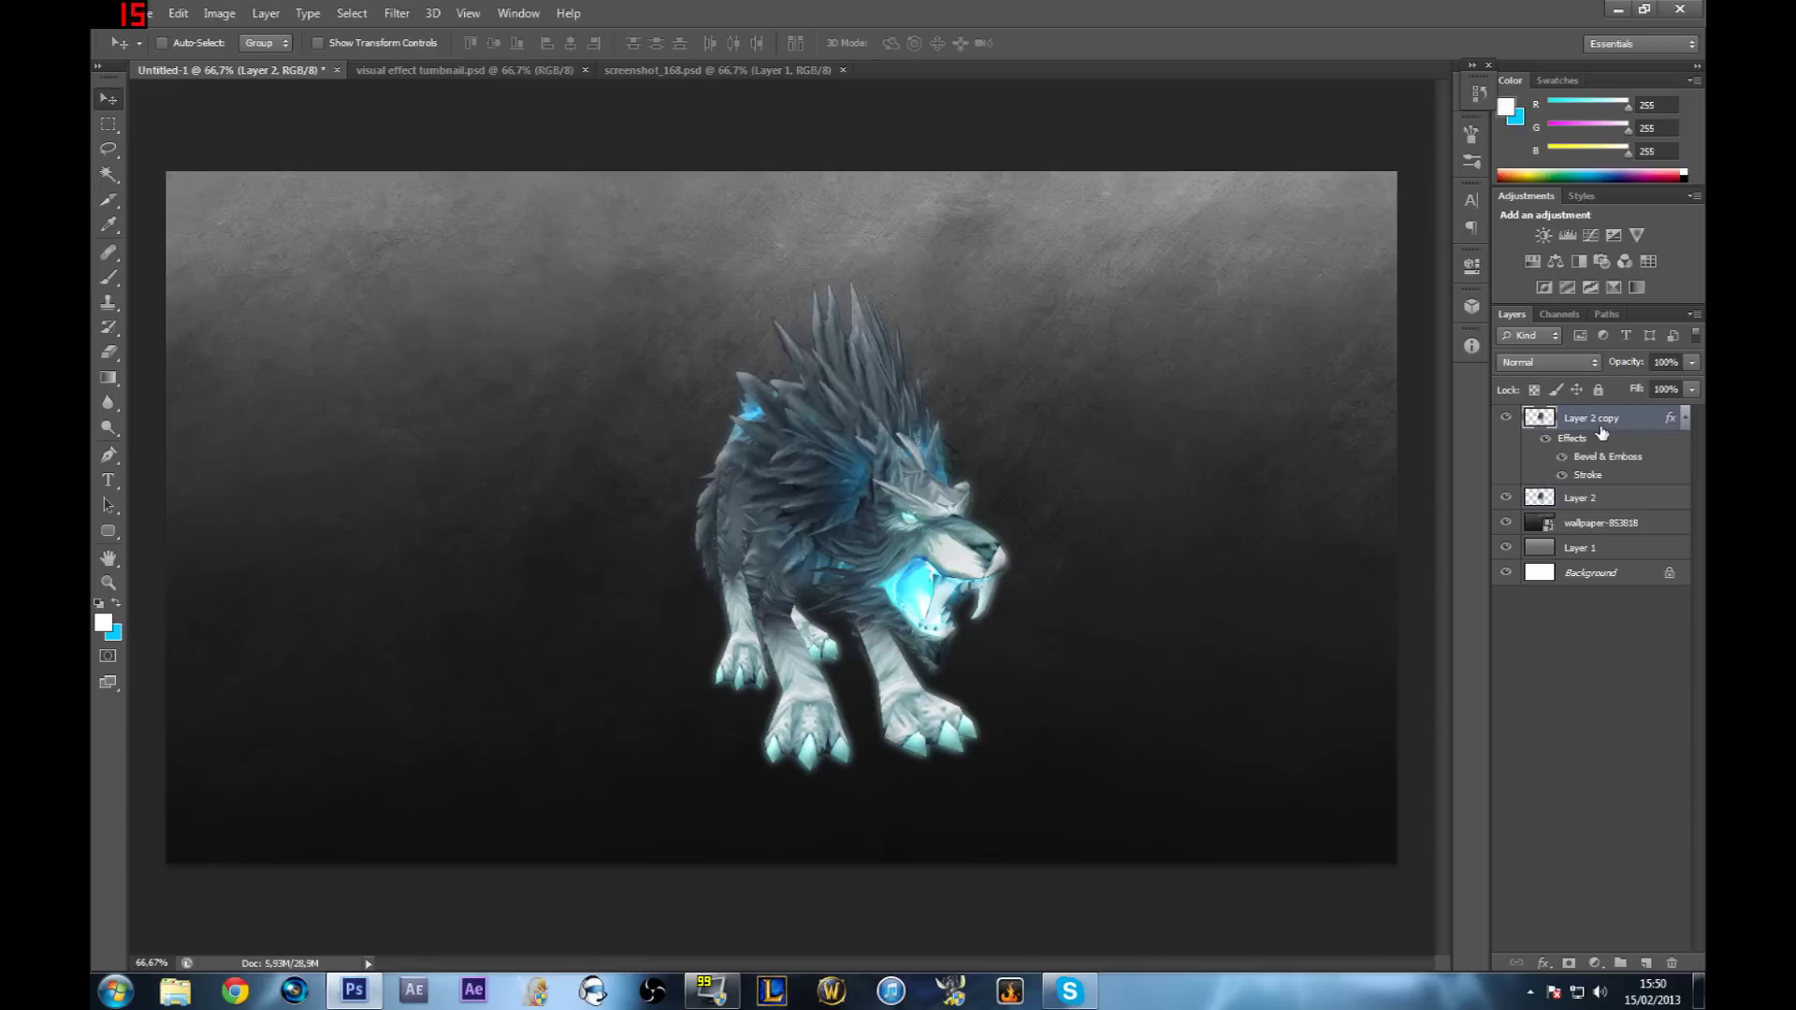
pyautogui.click(1643, 289)
# - Set the Gradient Map to the black-to-white gradient preset
pyautogui.click(1419, 319)
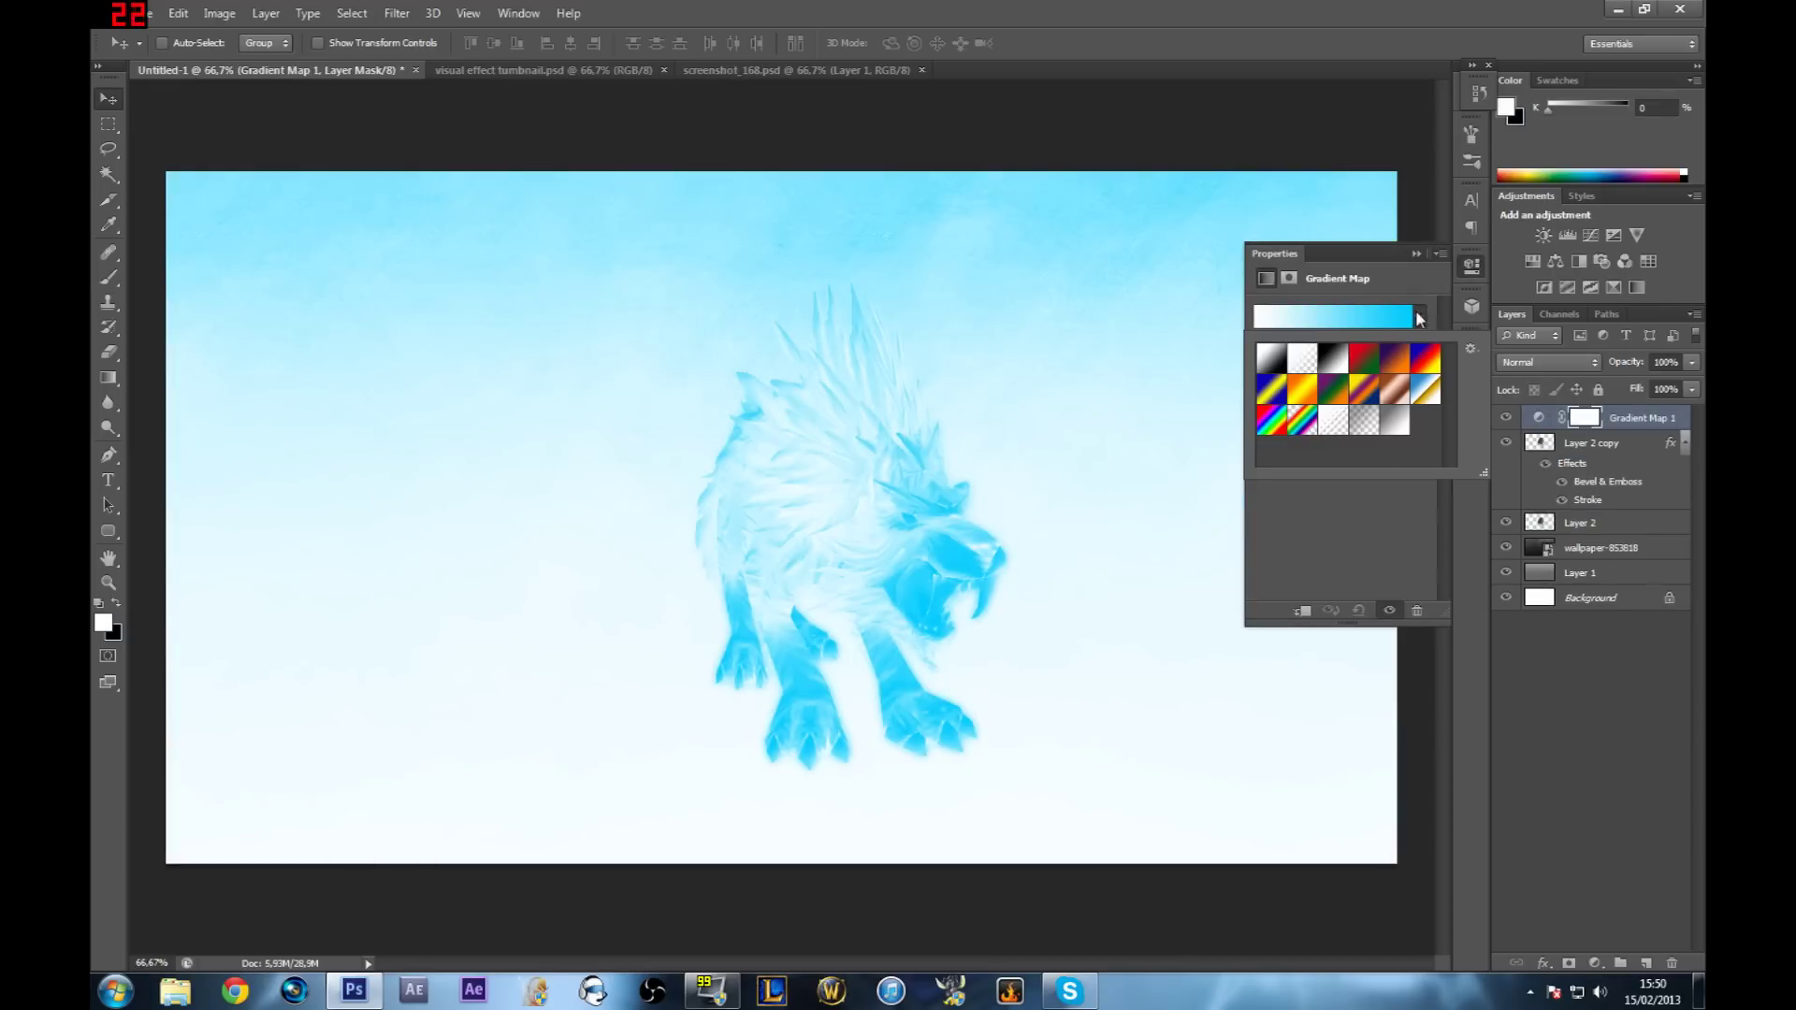
pyautogui.click(1332, 357)
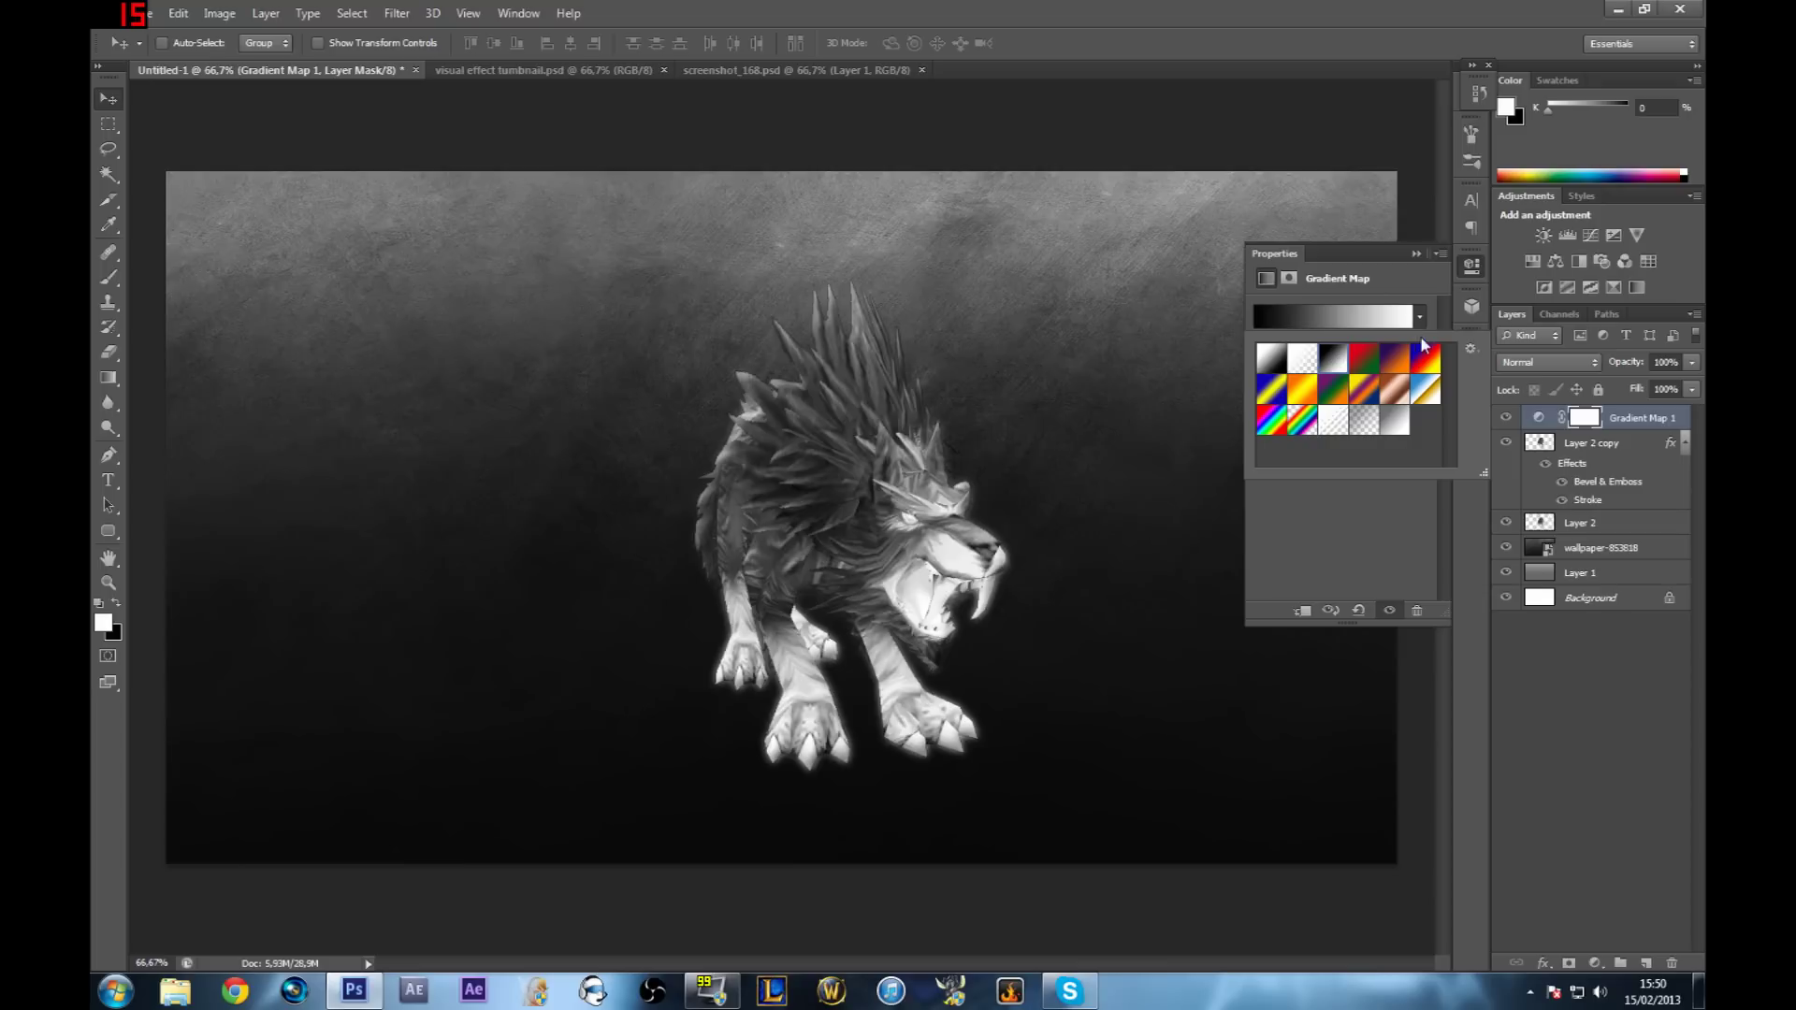
pyautogui.click(1422, 309)
pyautogui.click(1418, 255)
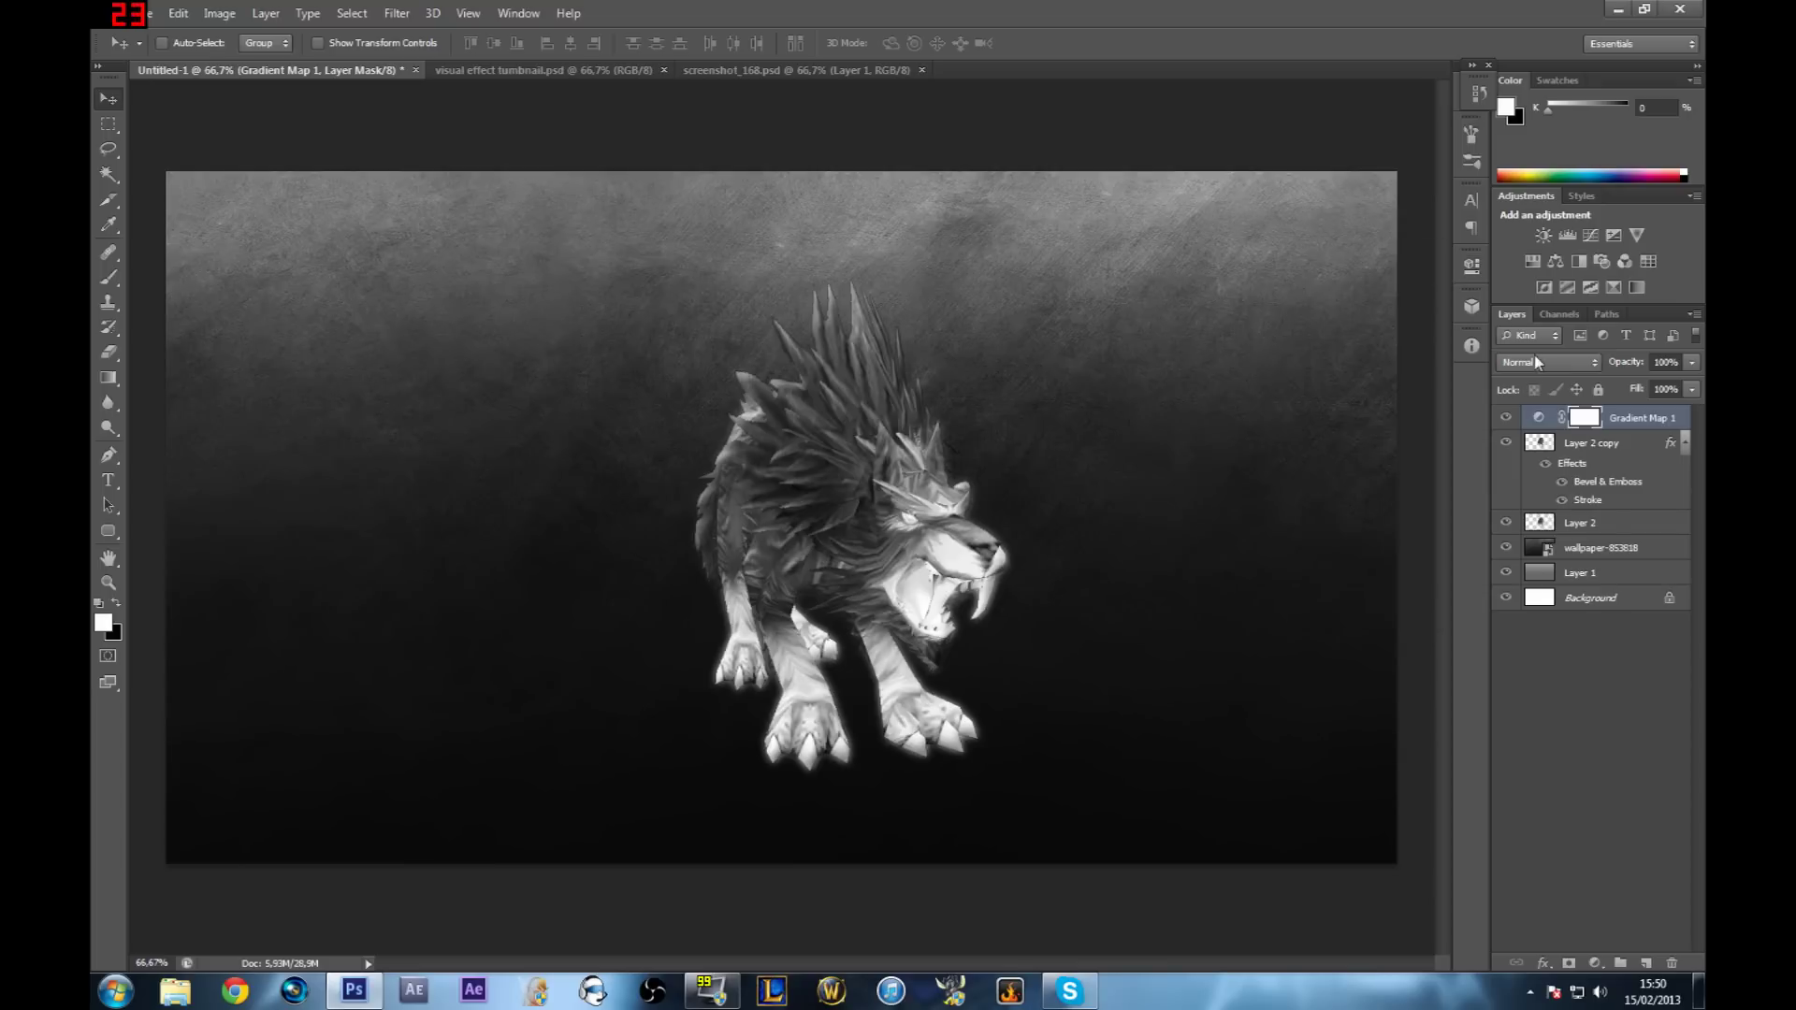
# - Blend Gradient Map 1 in Overlay mode at 43% opacity
pyautogui.click(1548, 362)
pyautogui.press('Escape')
pyautogui.hotkey('shift', 'alt', 'o')
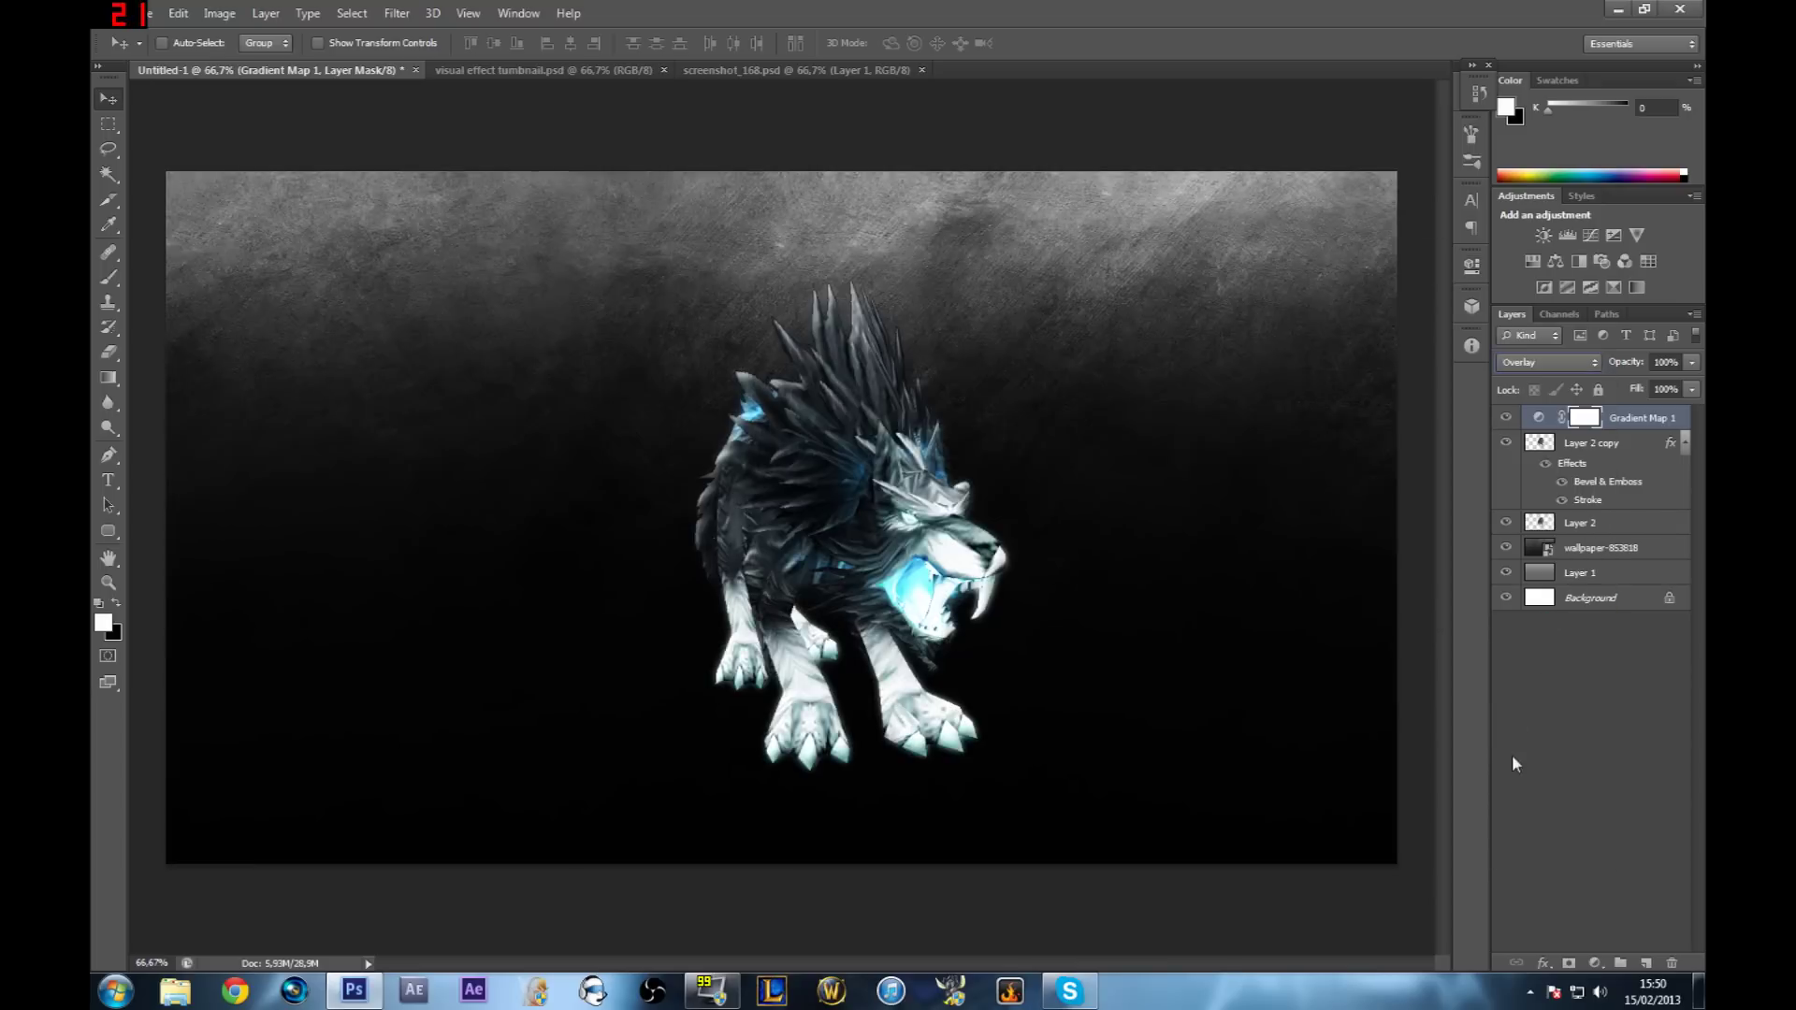
pyautogui.click(1691, 363)
pyautogui.moveTo(1650, 388); pyautogui.dragTo(1645, 389)
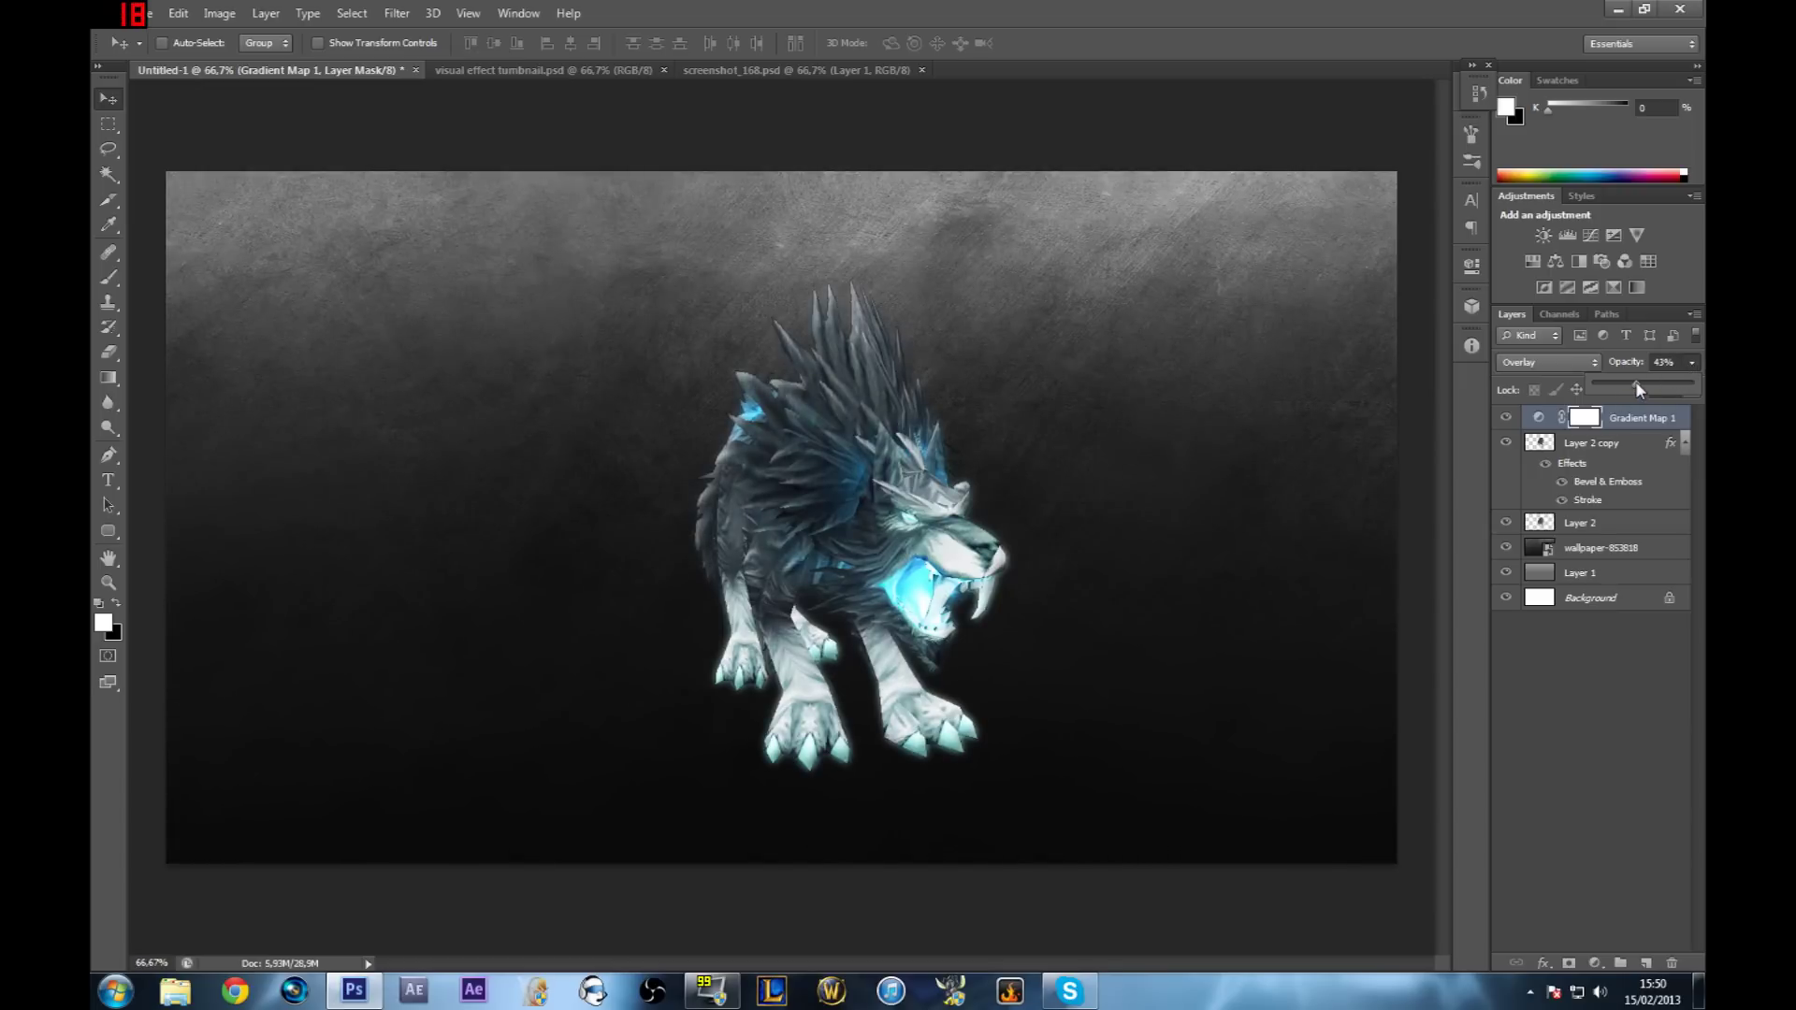
pyautogui.click(1698, 366)
# - Add a new empty layer above the gradient map for the smoke
pyautogui.click(1624, 672)
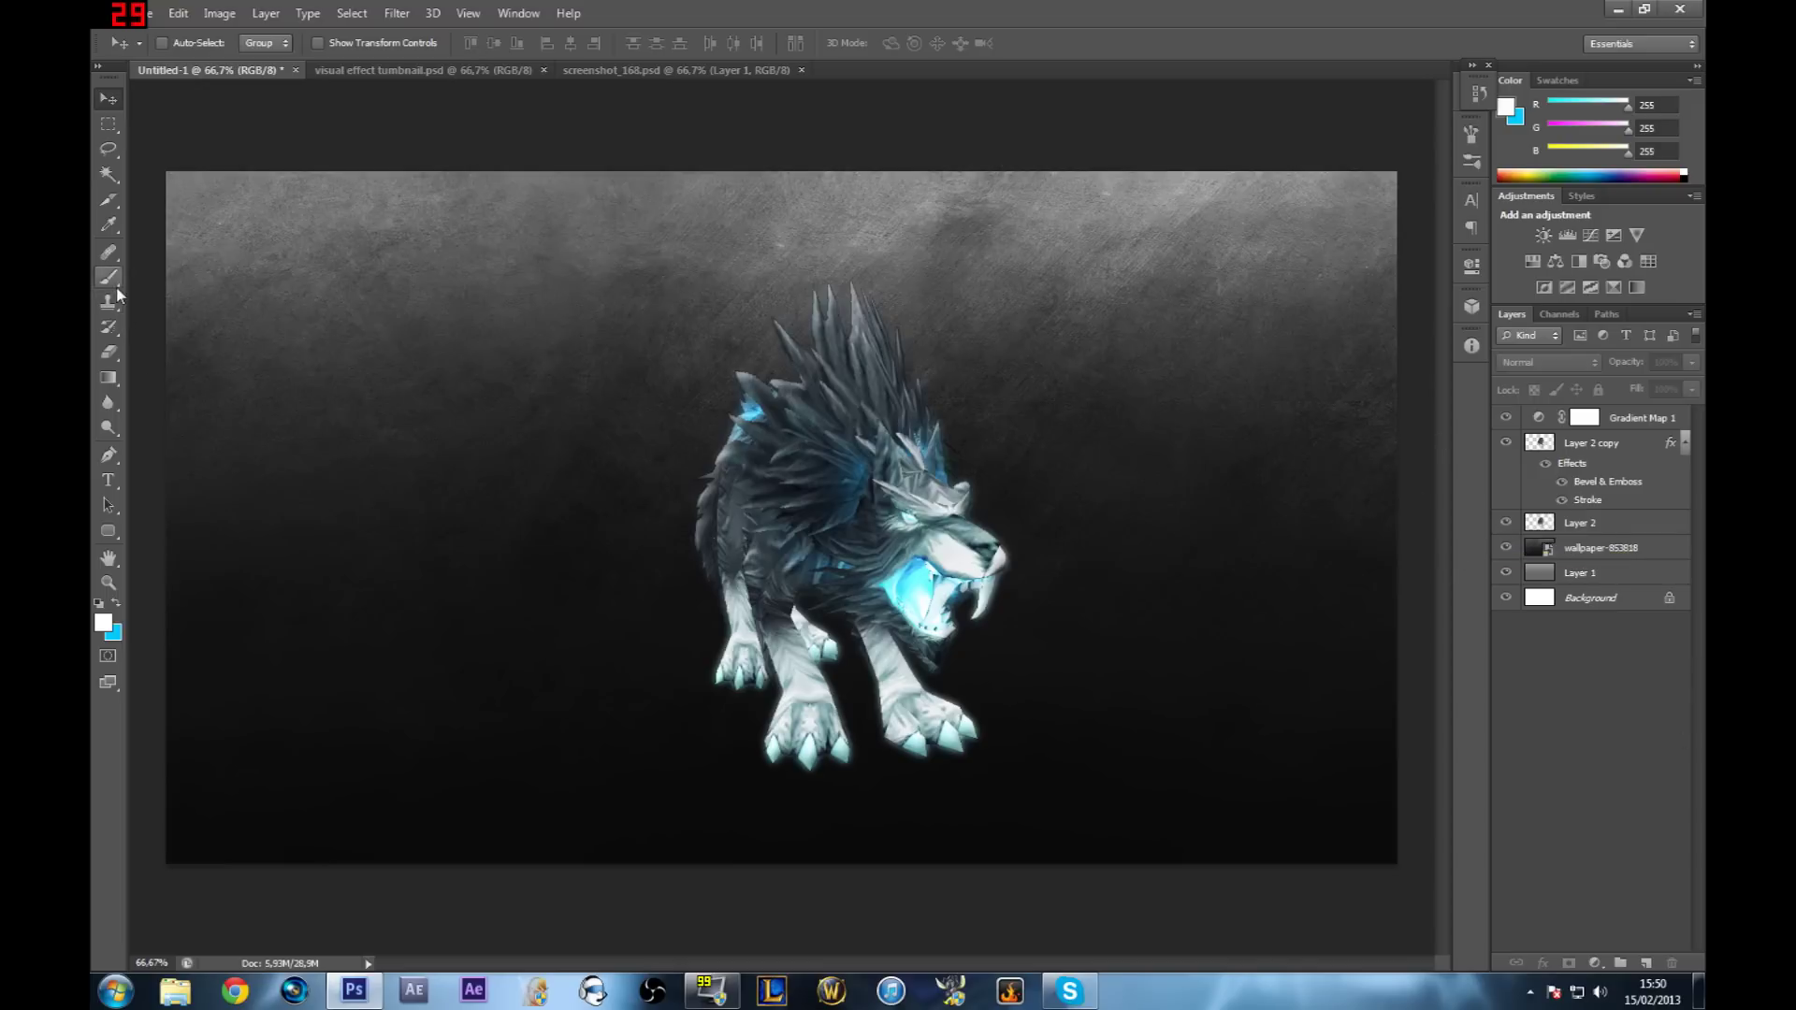
pyautogui.click(1624, 445)
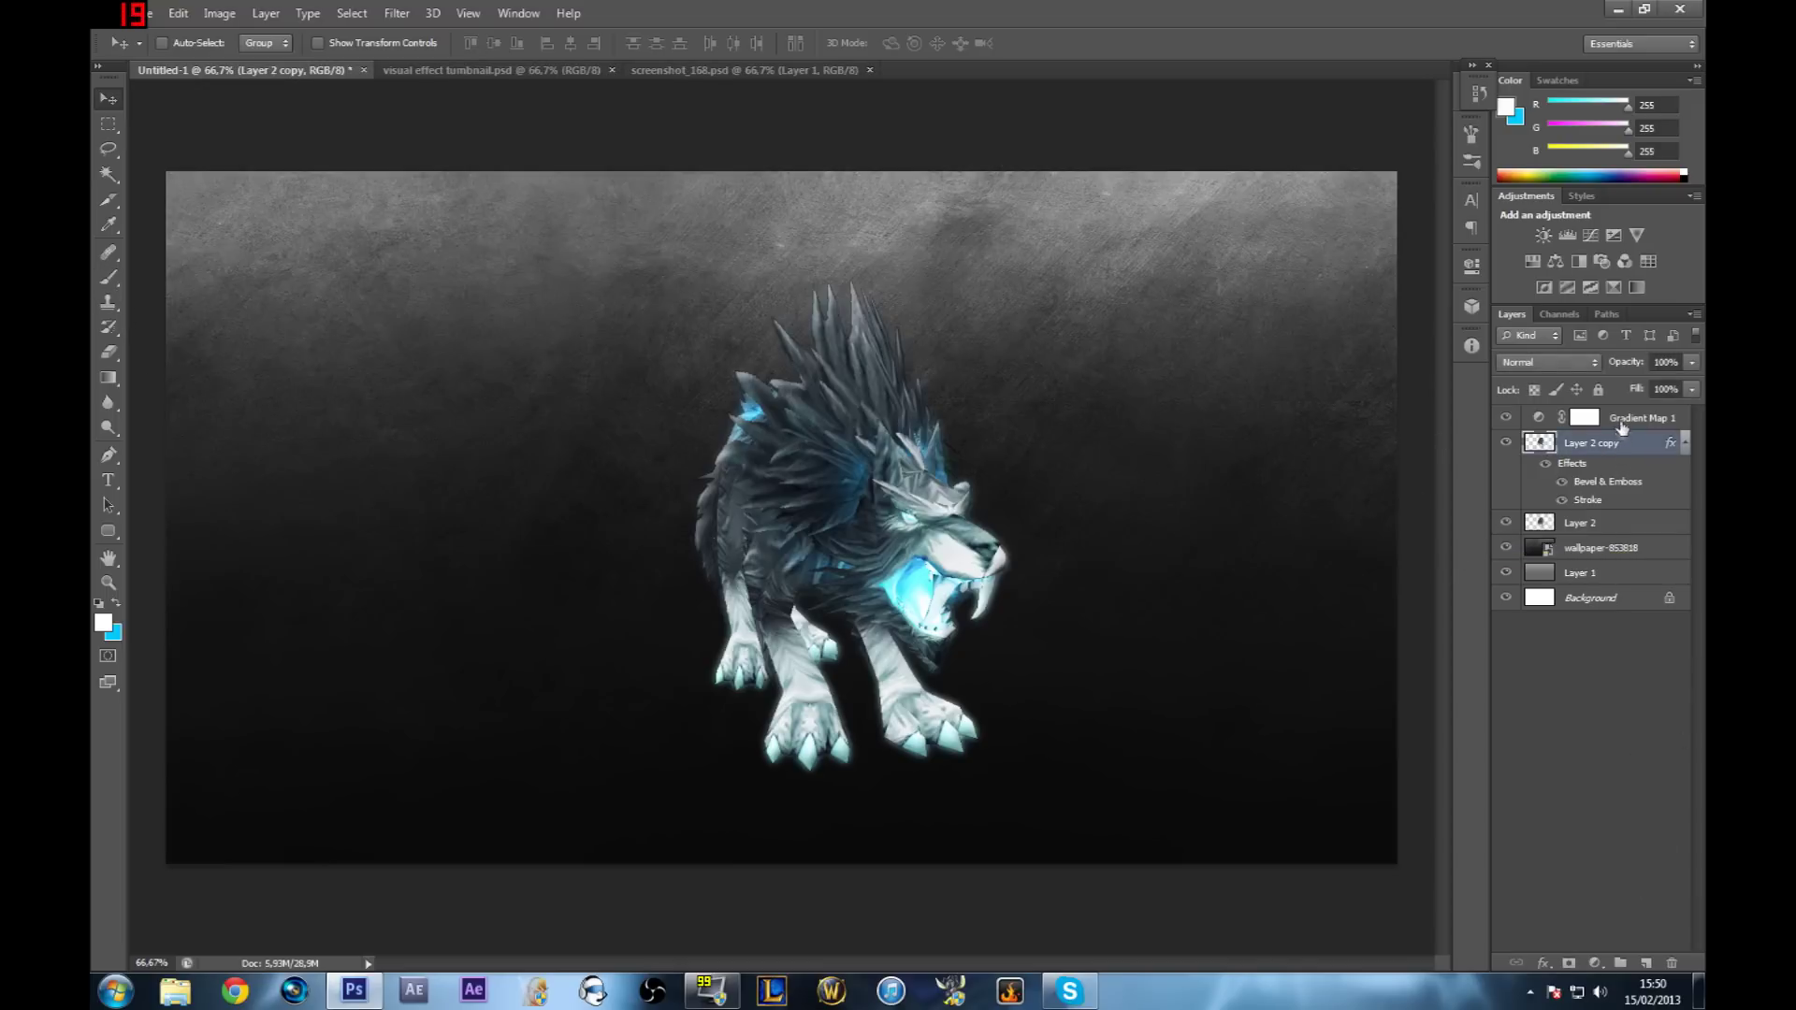
pyautogui.click(1625, 419)
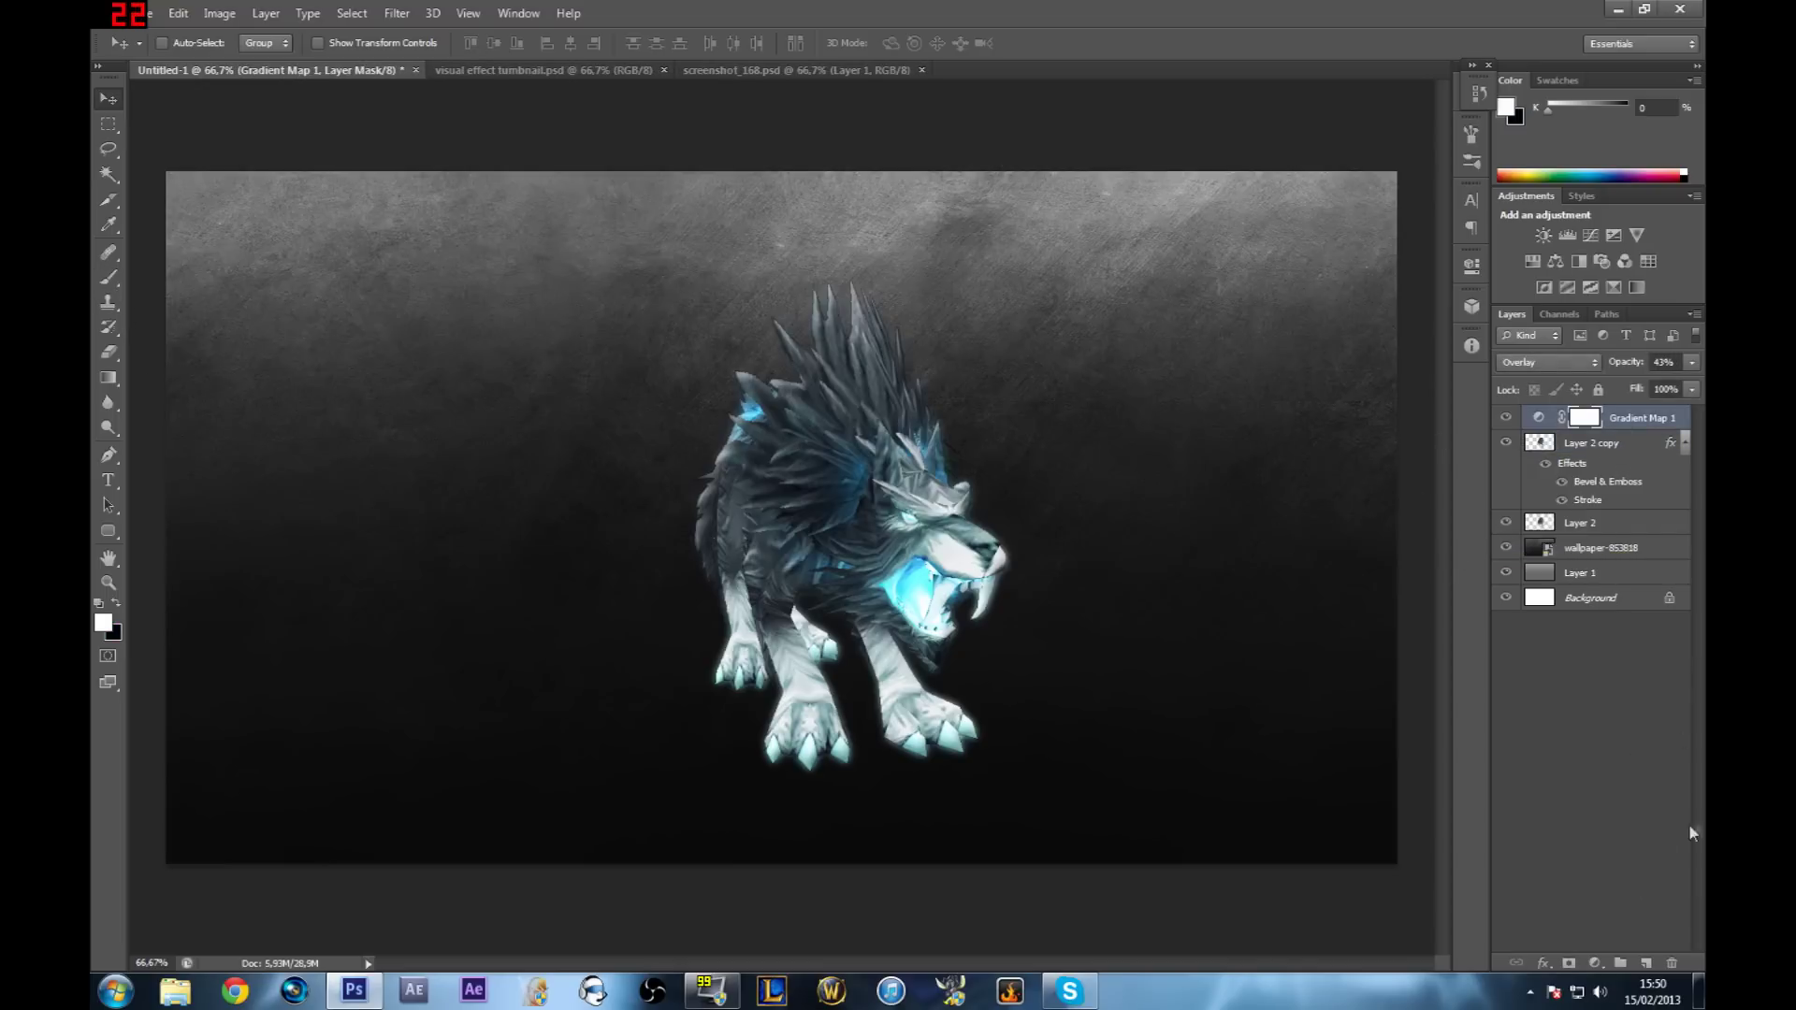
pyautogui.click(1645, 965)
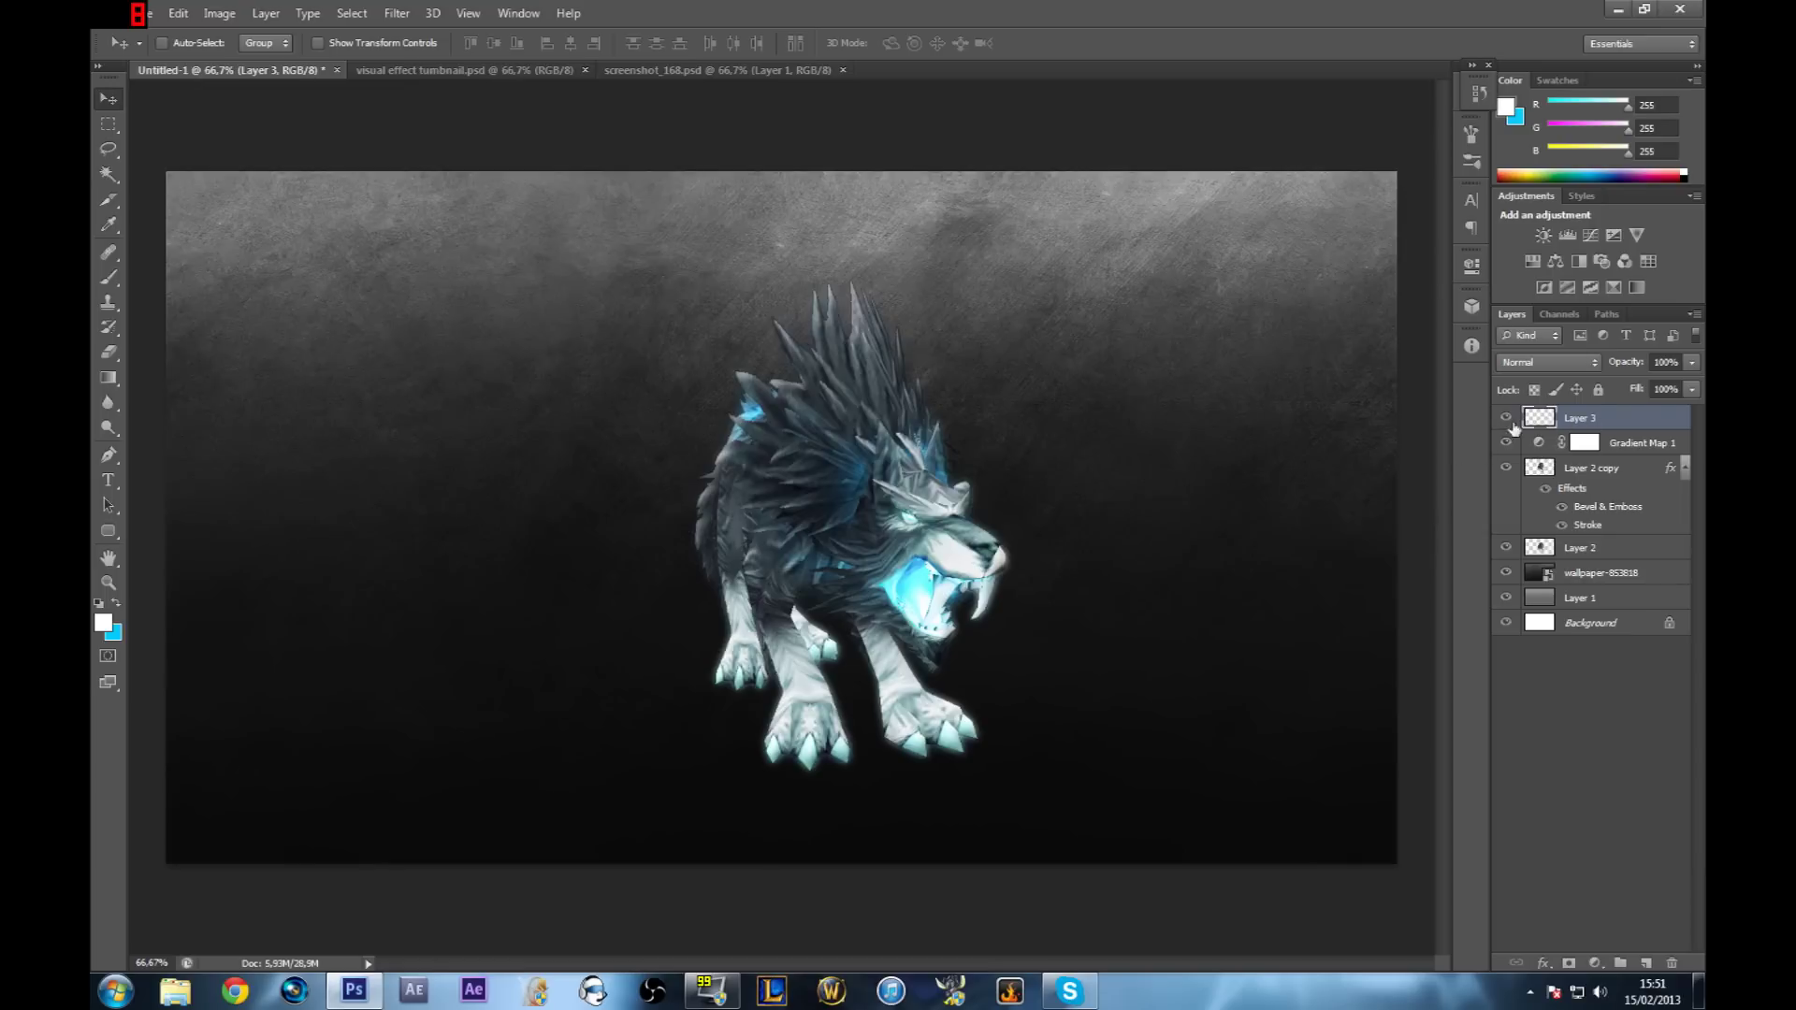
# - Switch to the Brush tool and choose the cloudy 300 px smoke brush preset
pyautogui.click(109, 277)
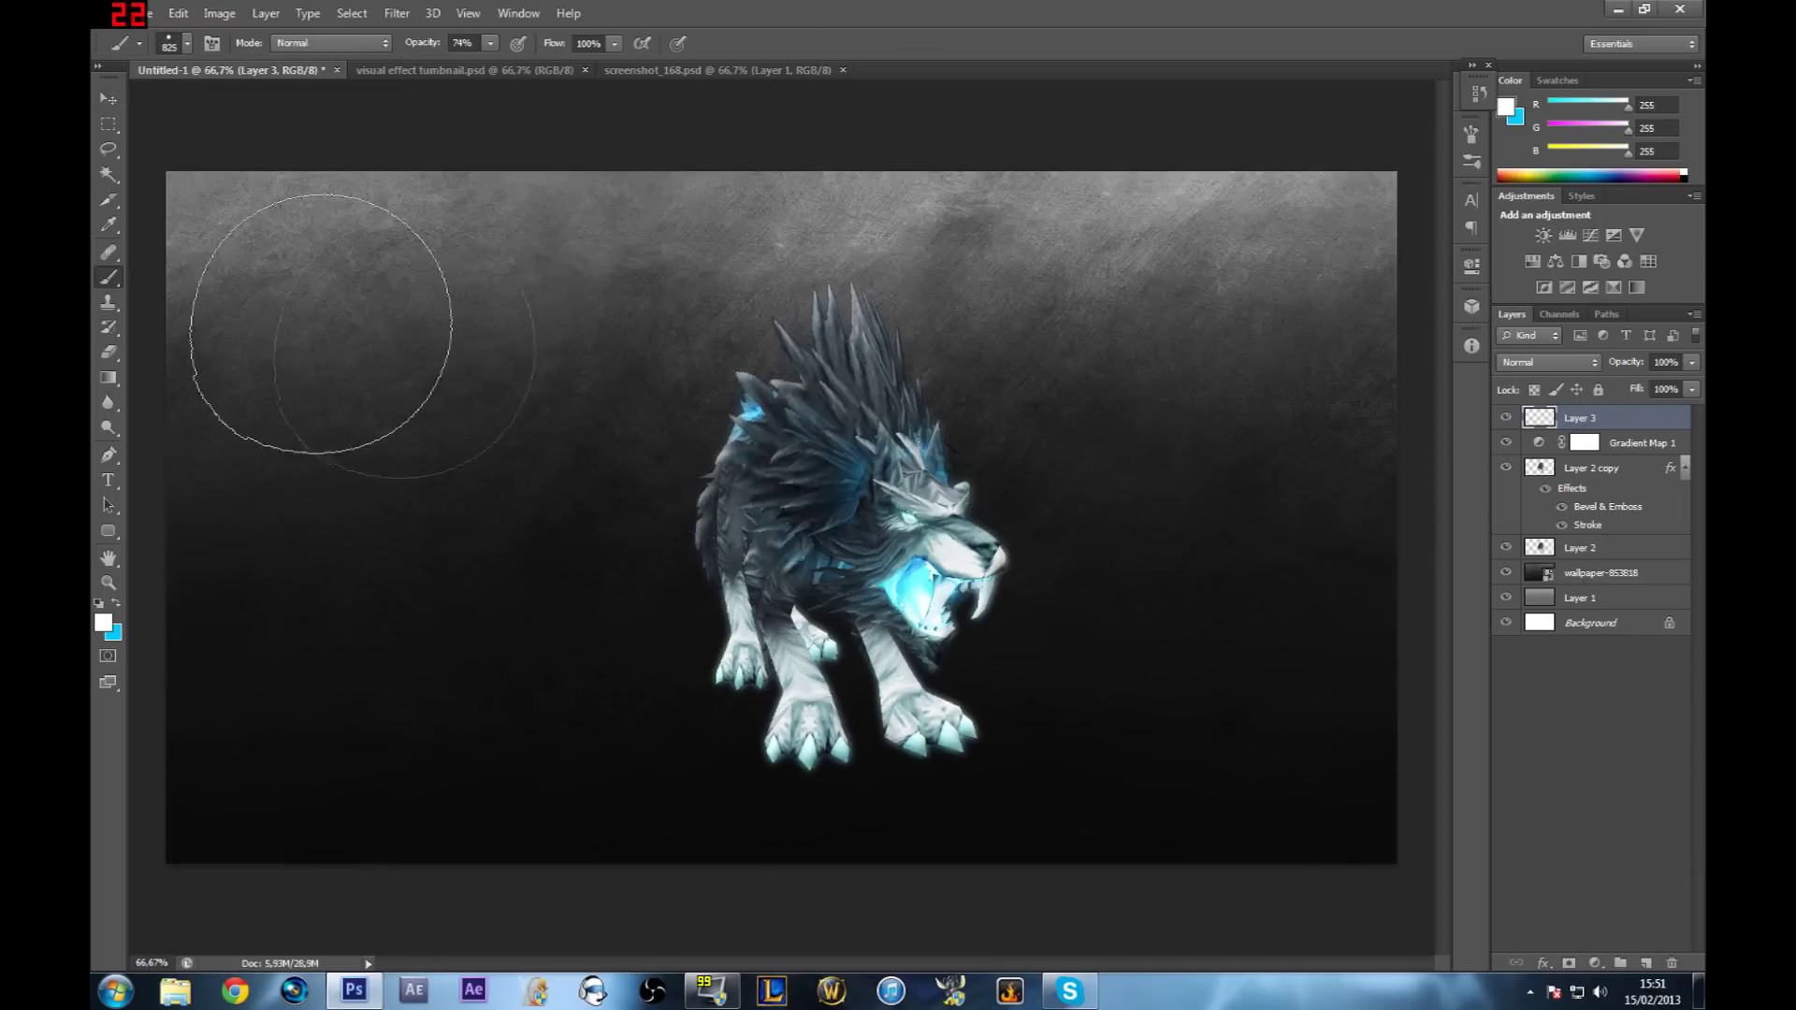
pyautogui.click(187, 43)
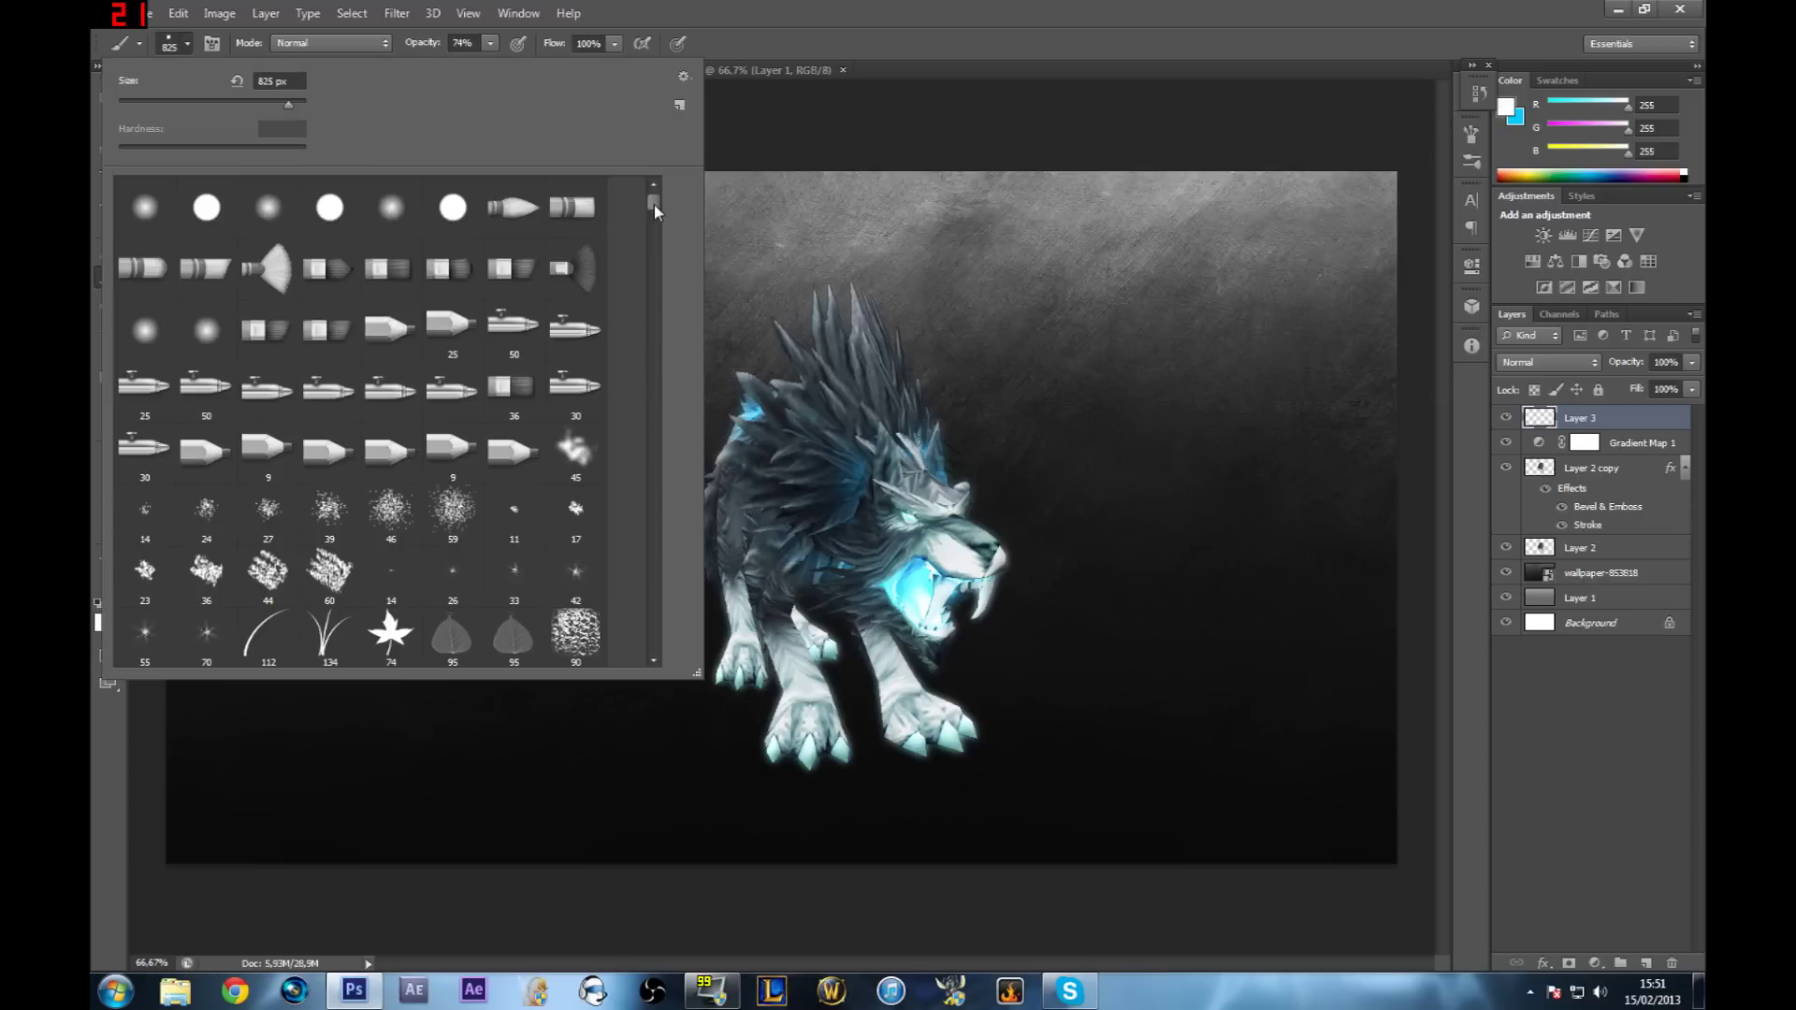
pyautogui.moveTo(653, 205)
pyautogui.mouseDown()
pyautogui.moveTo(658, 680)
pyautogui.moveTo(671, 570)
pyautogui.mouseUp()
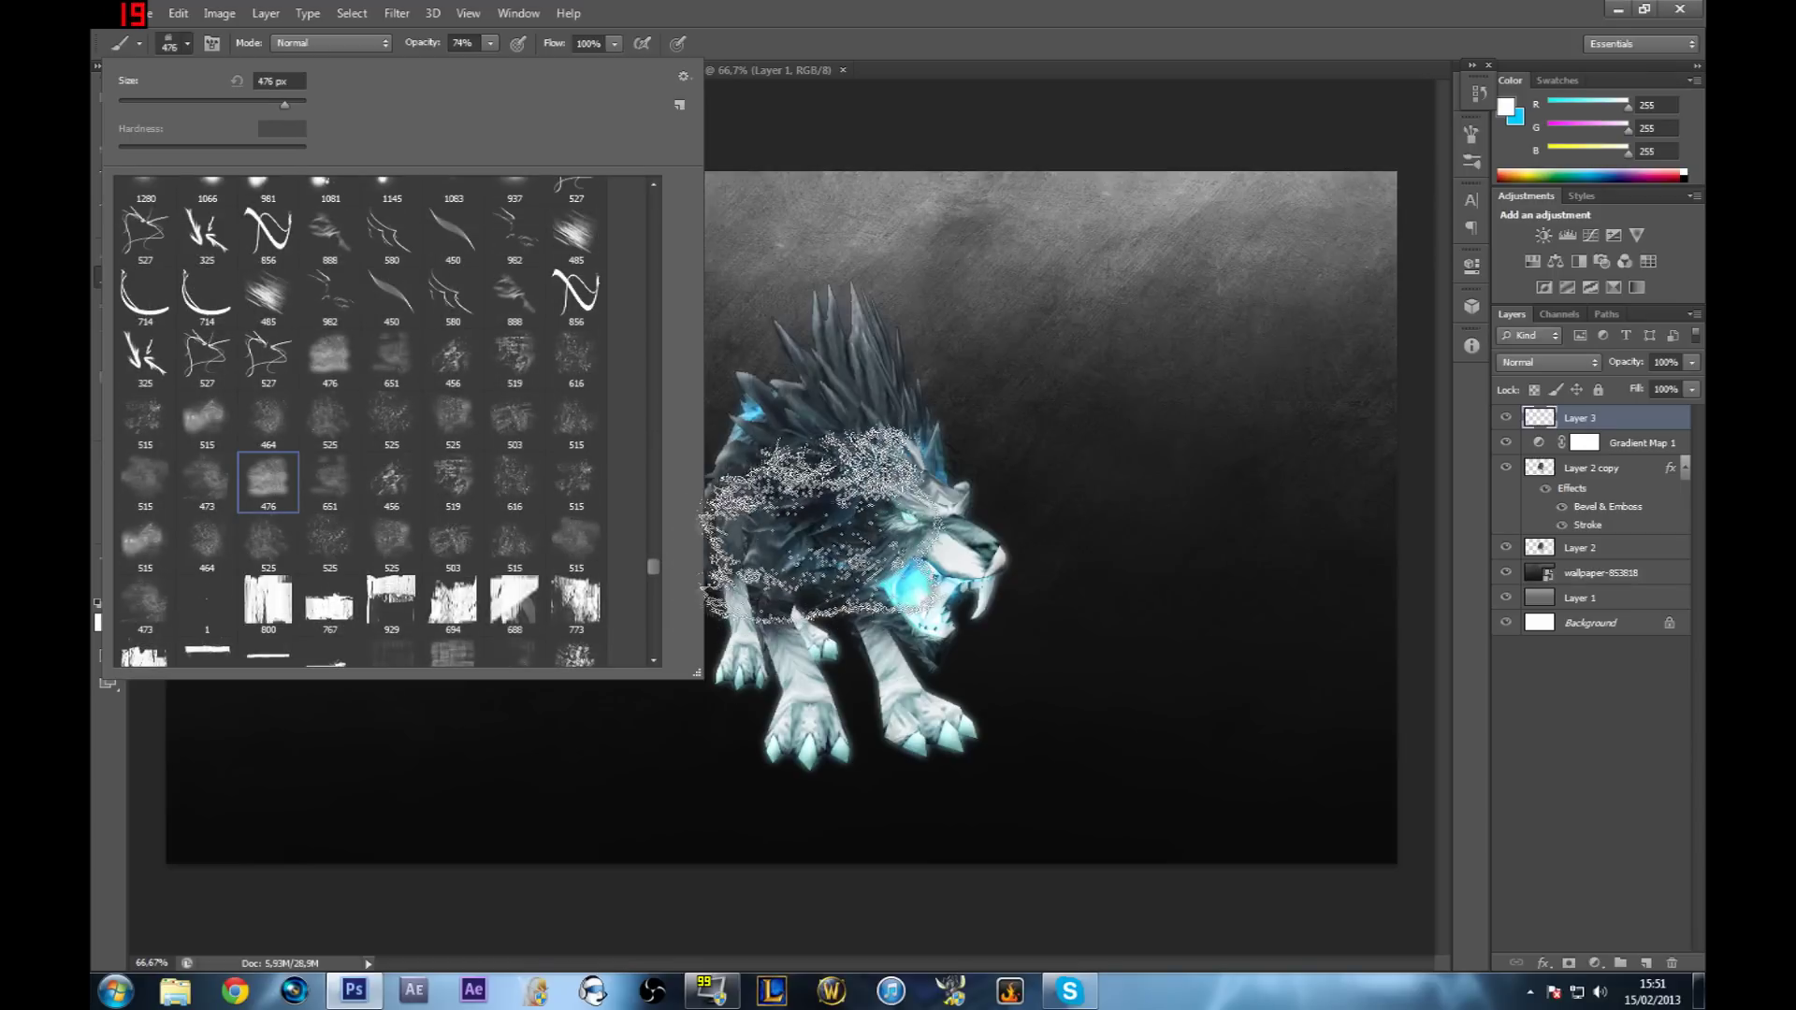
pyautogui.scroll(2, 459, 404)
pyautogui.scroll(10, 460, 404)
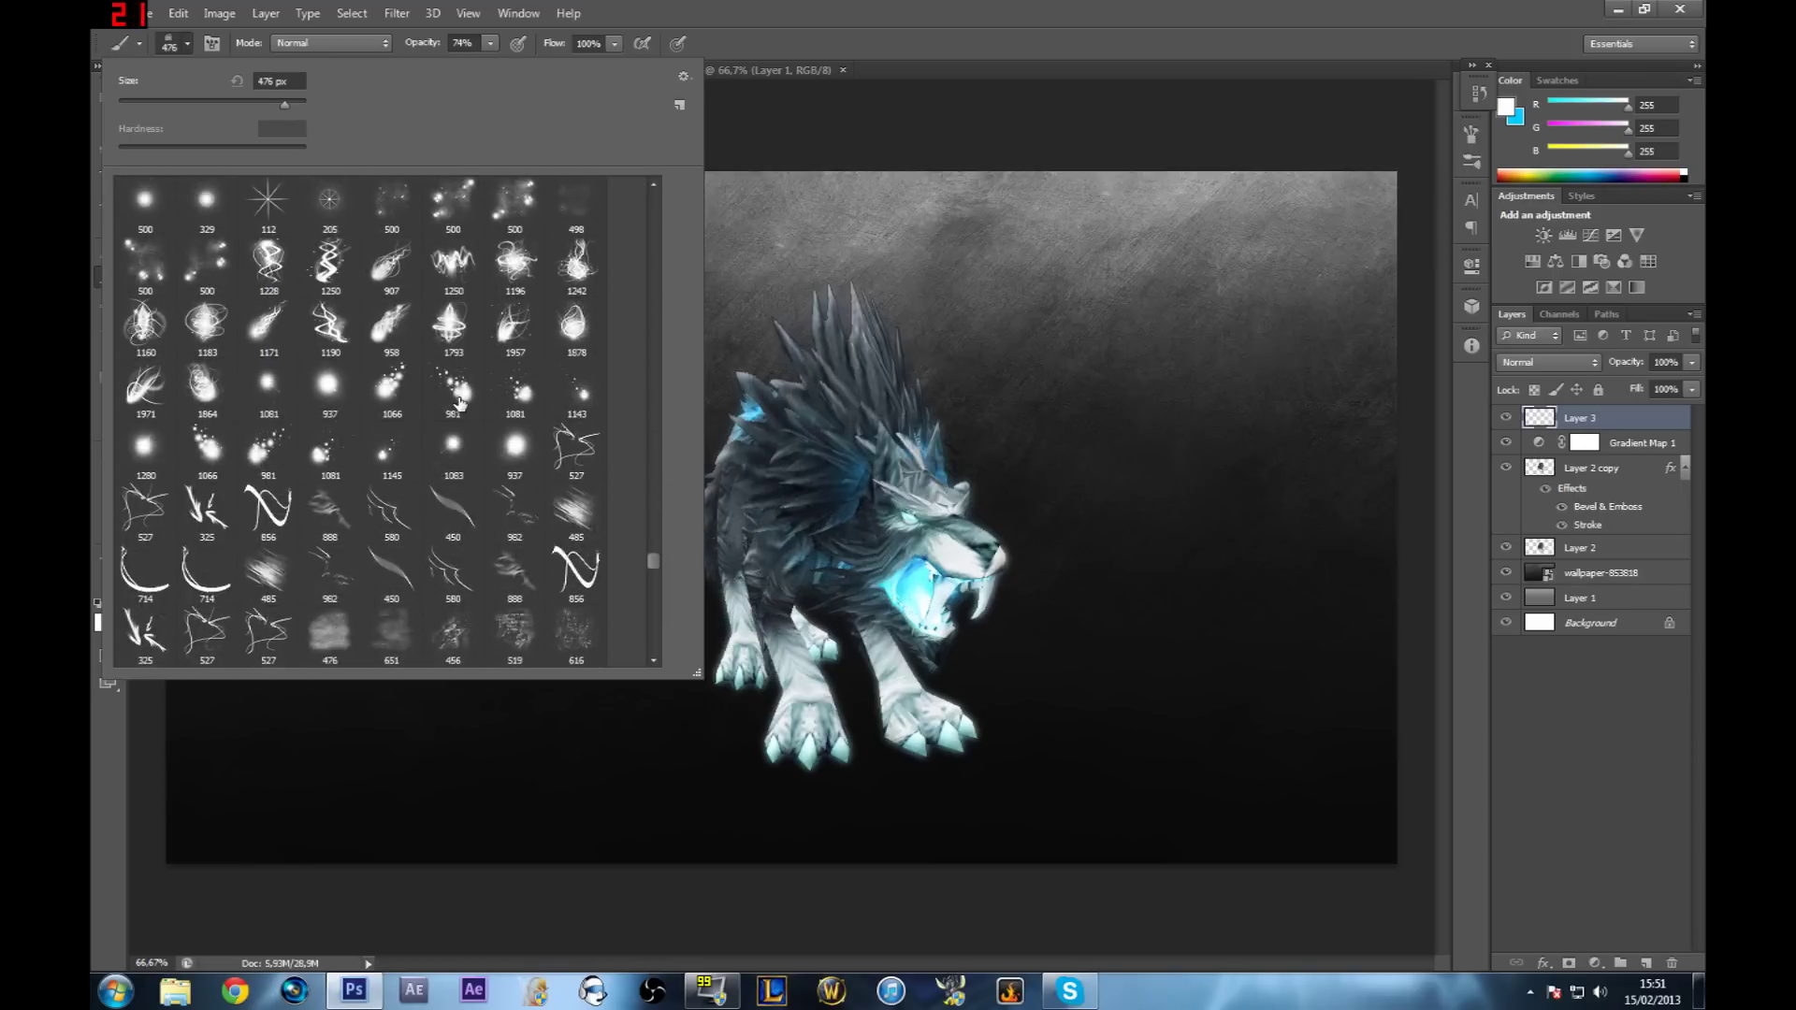
pyautogui.scroll(6, 459, 404)
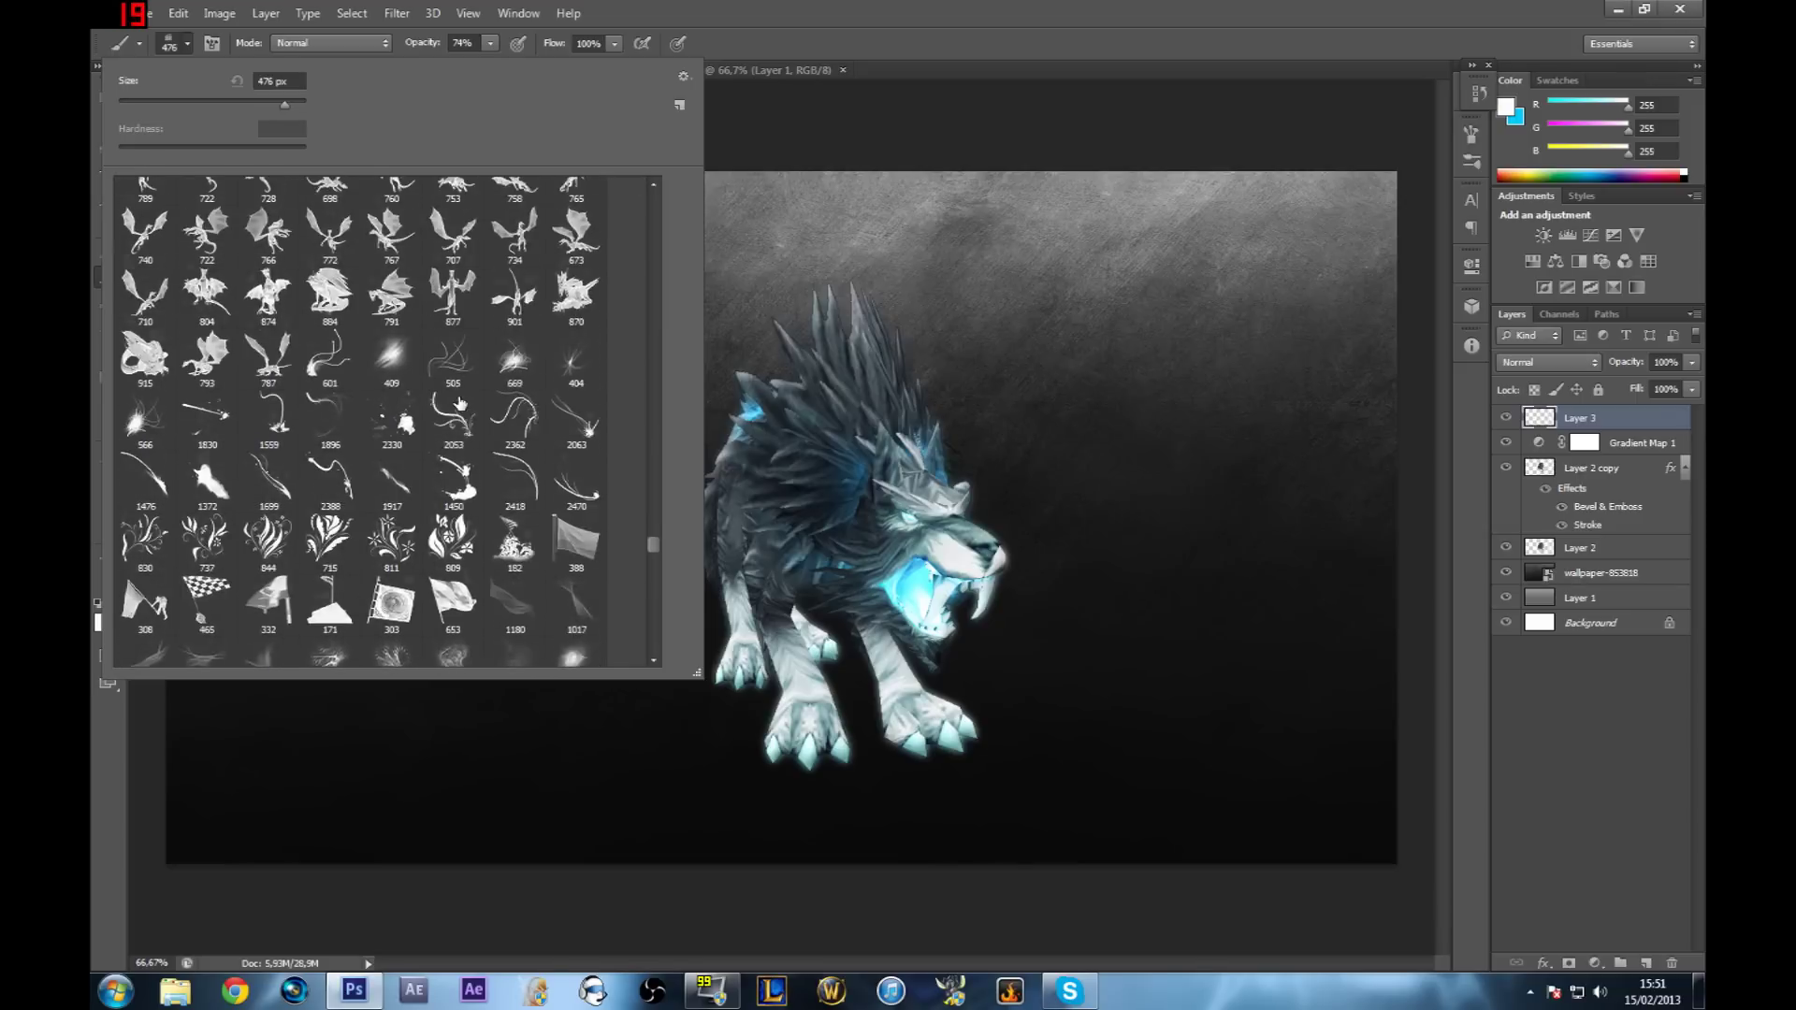
pyautogui.scroll(6, 657, 559)
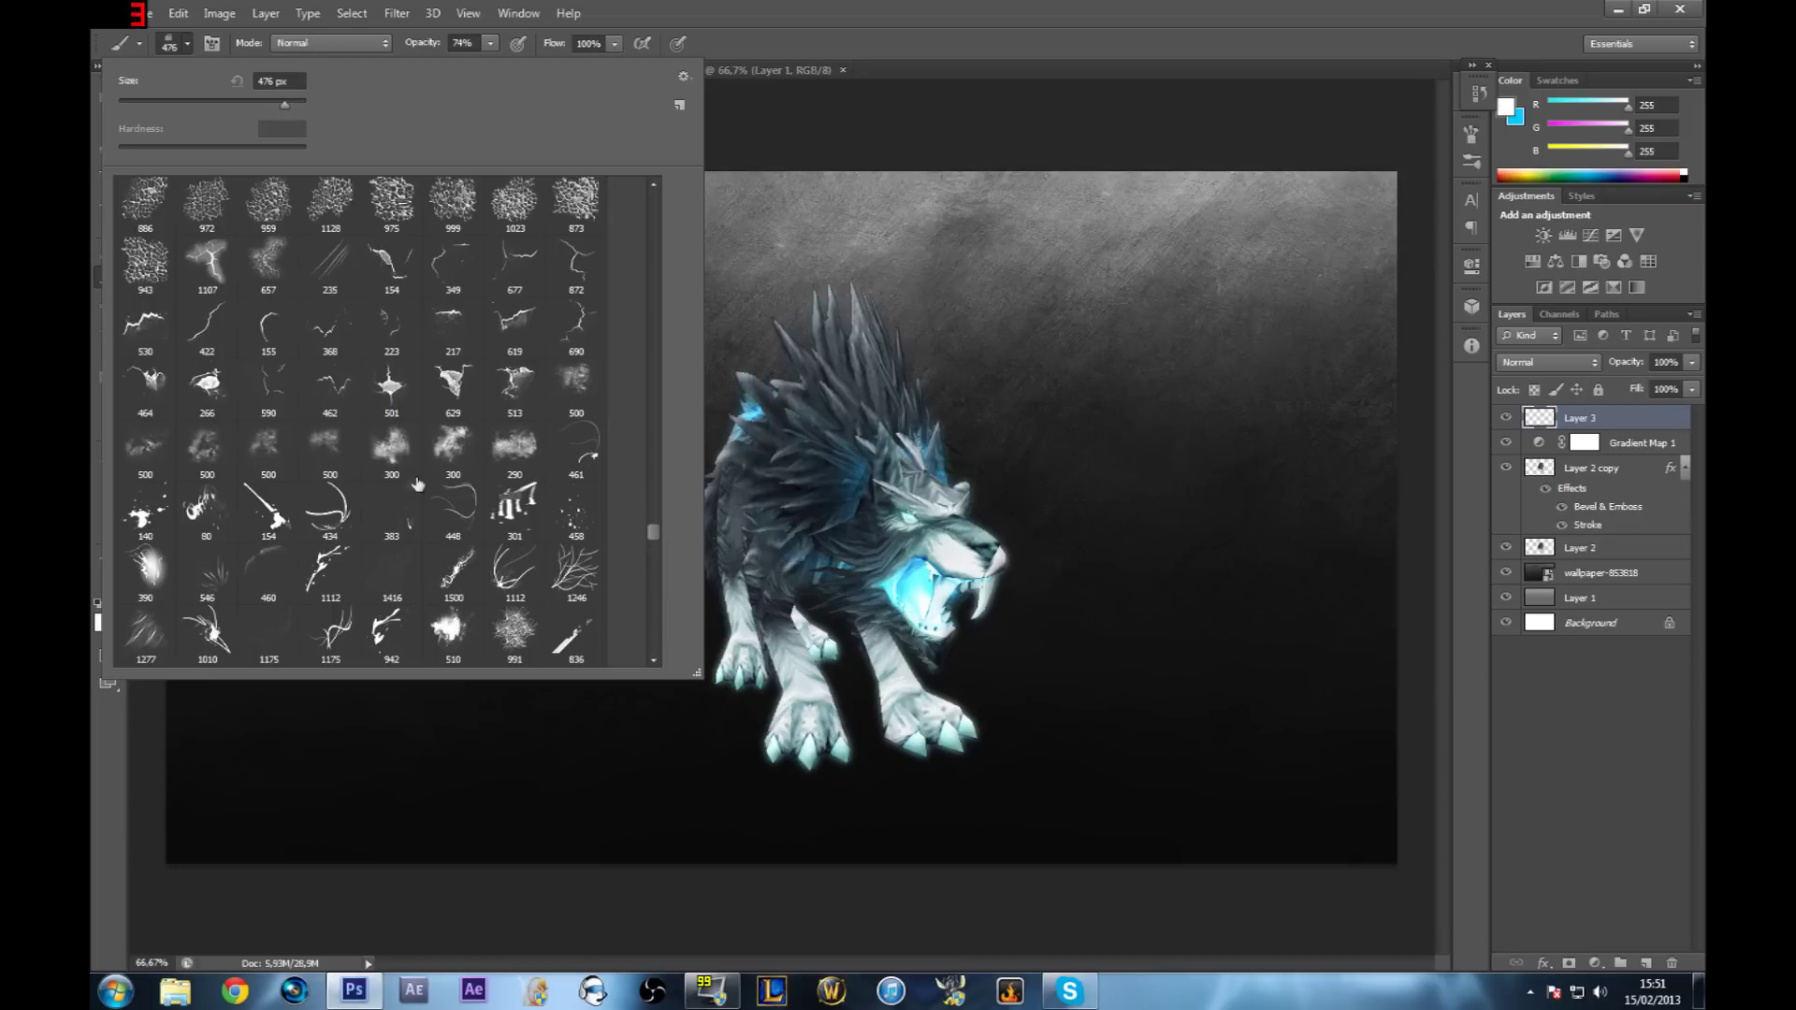
pyautogui.click(391, 447)
pyautogui.click(208, 45)
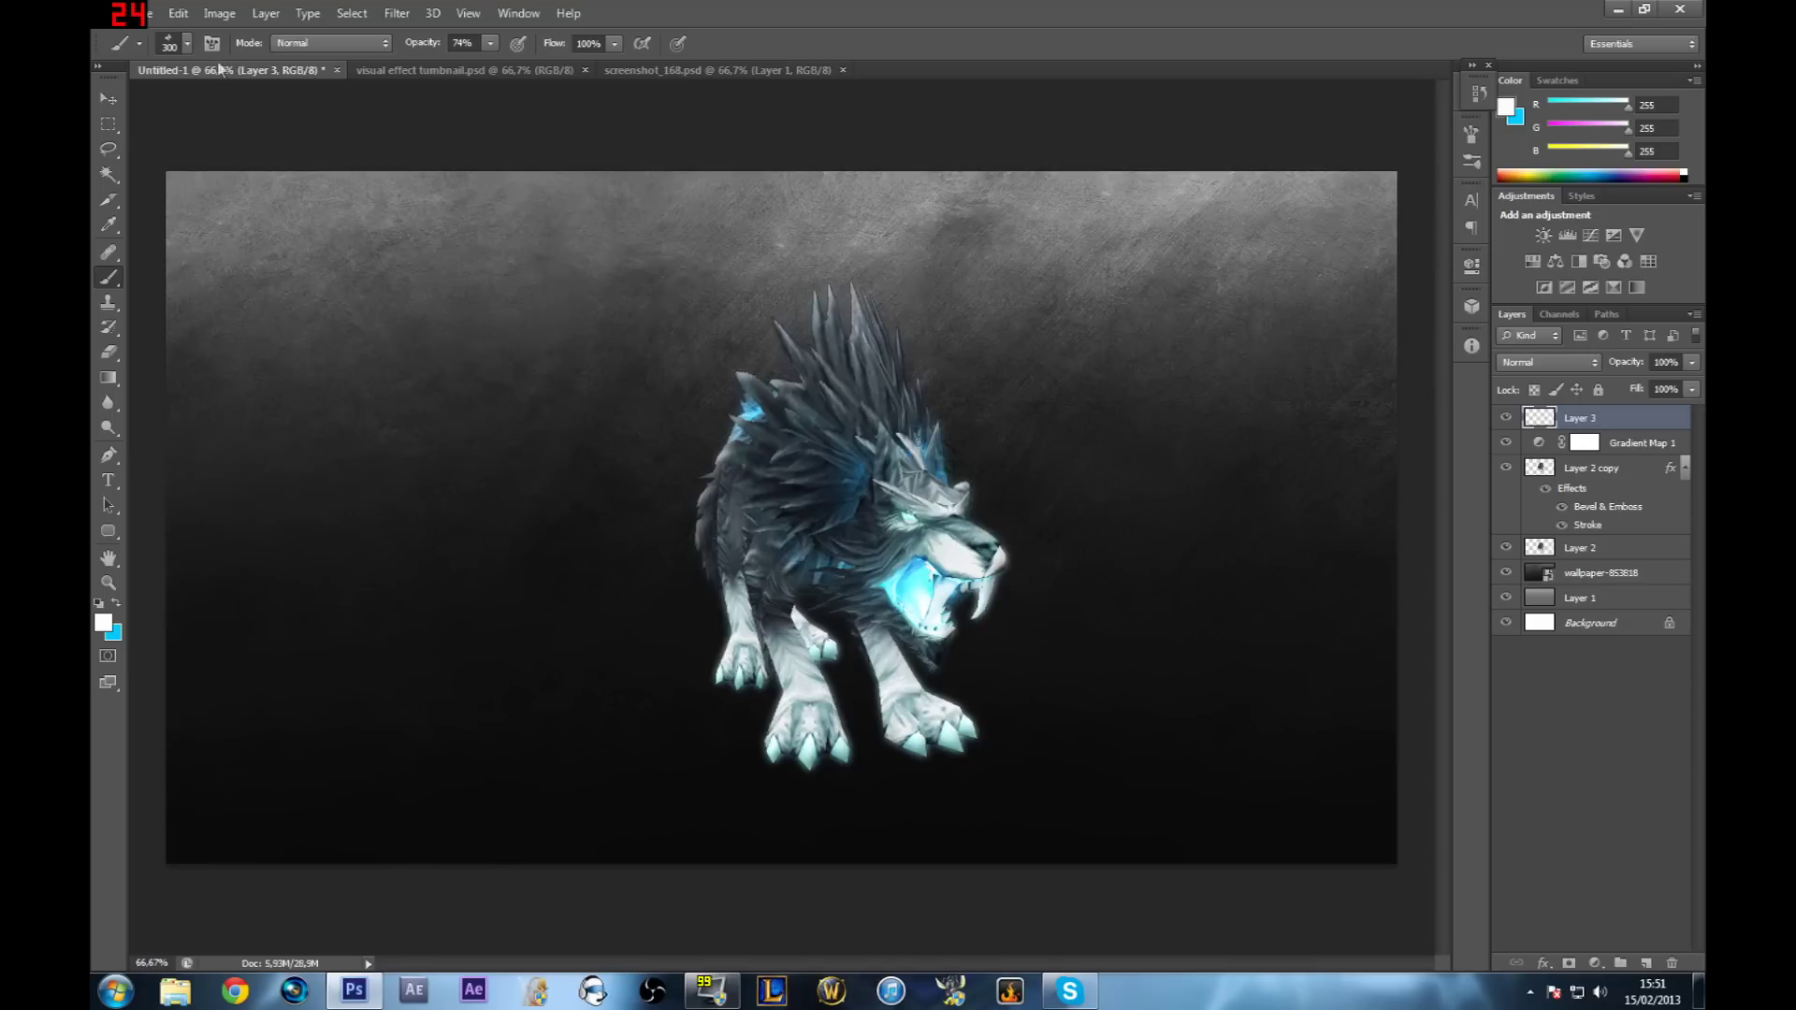
# - Set the foreground colour to saturated cyan 00c6ff in the Color Picker
pyautogui.click(105, 624)
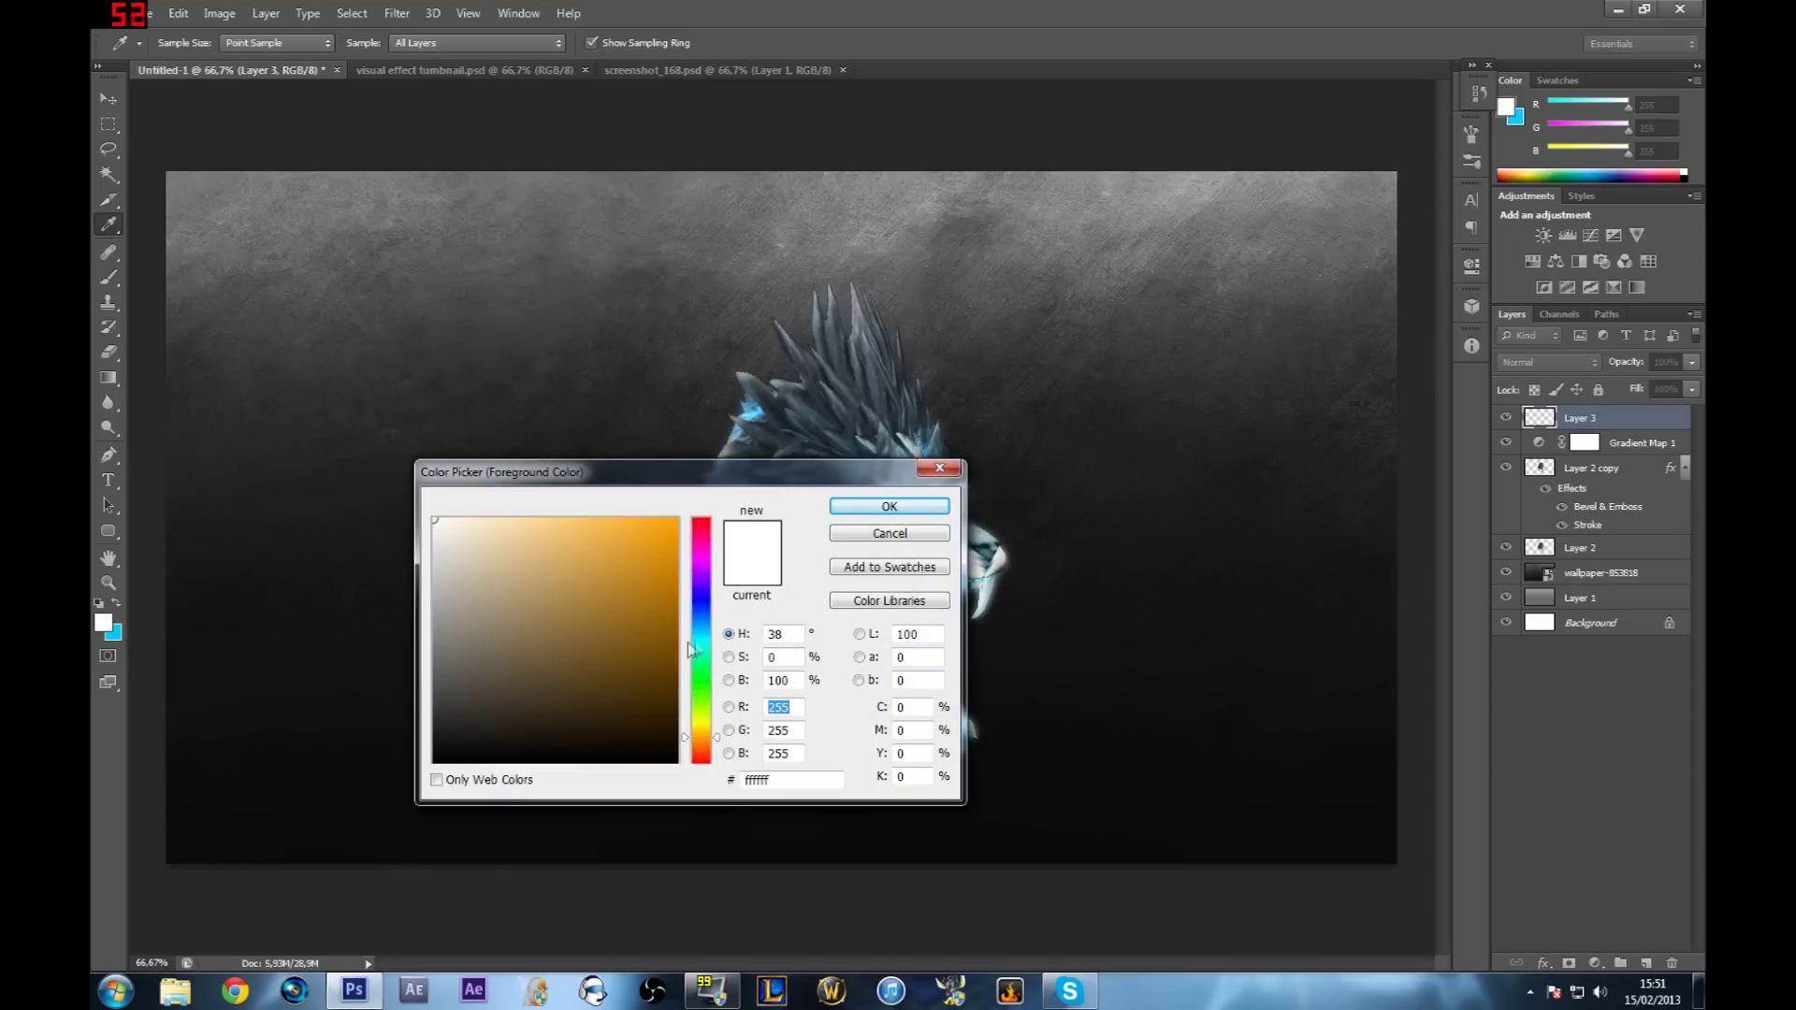
pyautogui.moveTo(713, 625); pyautogui.dragTo(701, 645)
pyautogui.moveTo(703, 487); pyautogui.dragTo(1364, 614)
pyautogui.moveTo(1227, 608); pyautogui.dragTo(317, 381)
pyautogui.click(446, 537)
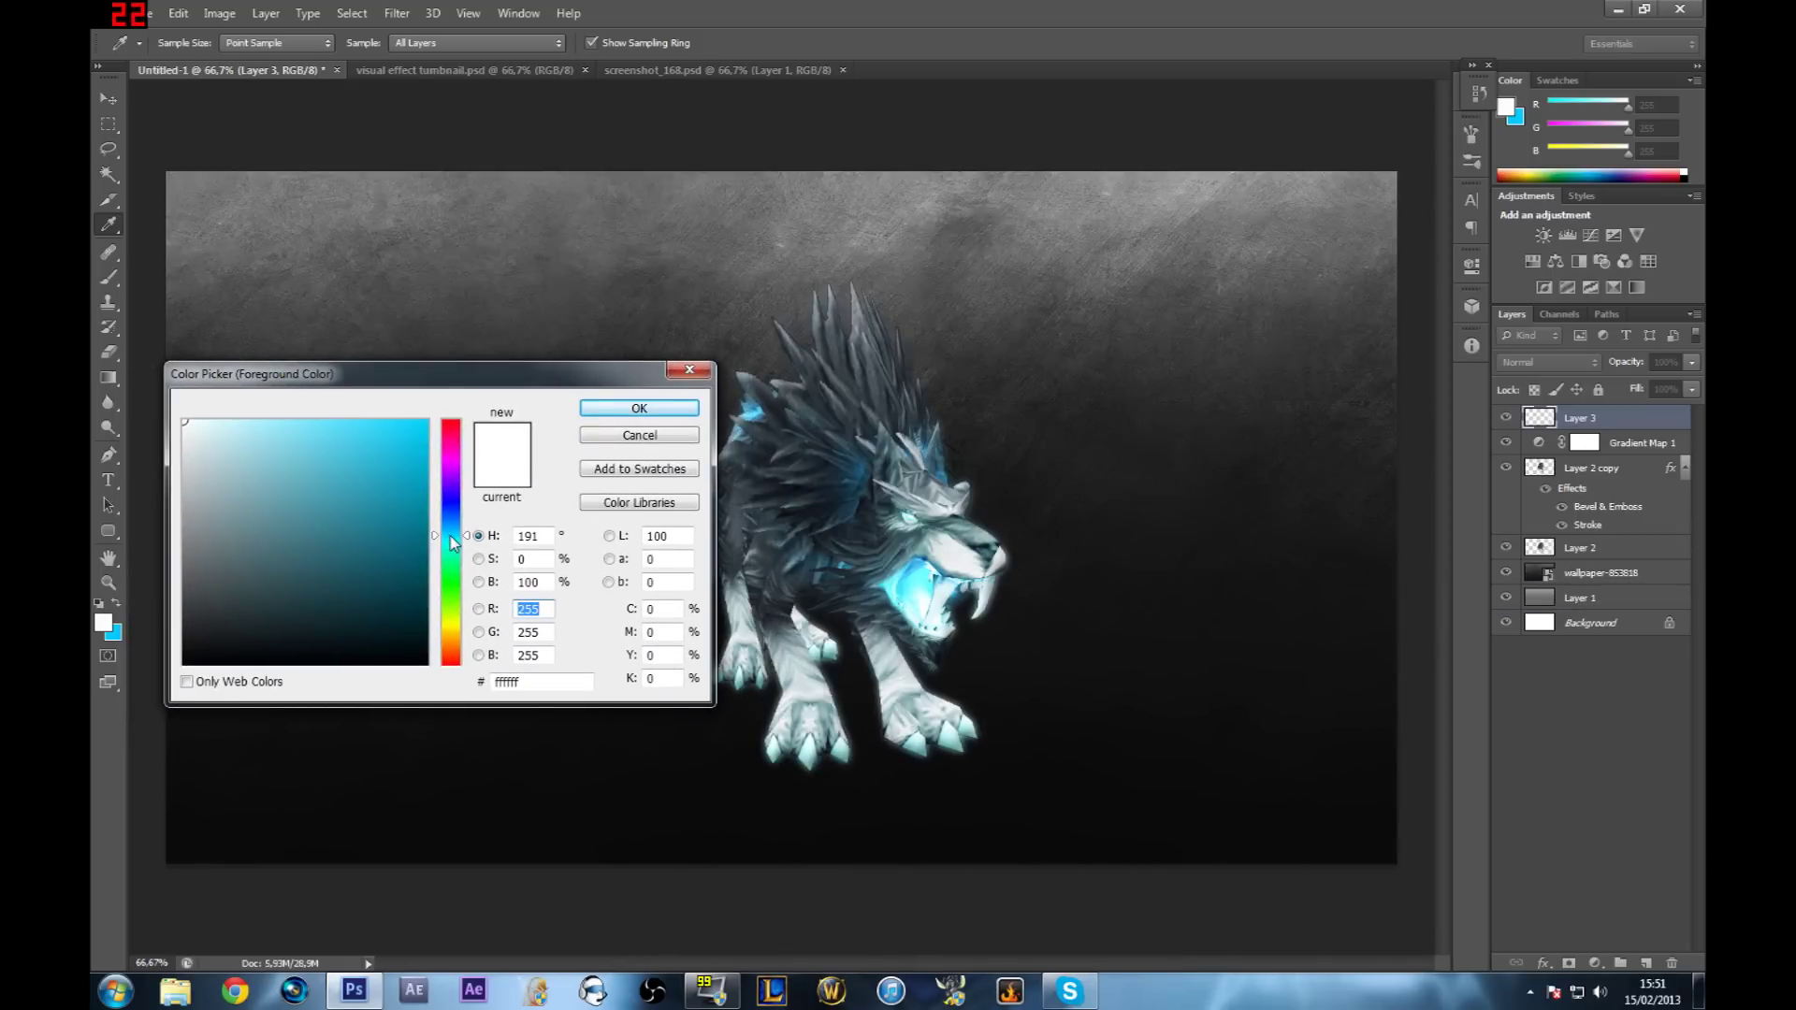
pyautogui.write('0')
pyautogui.click(456, 537)
pyautogui.moveTo(456, 539); pyautogui.dragTo(457, 538)
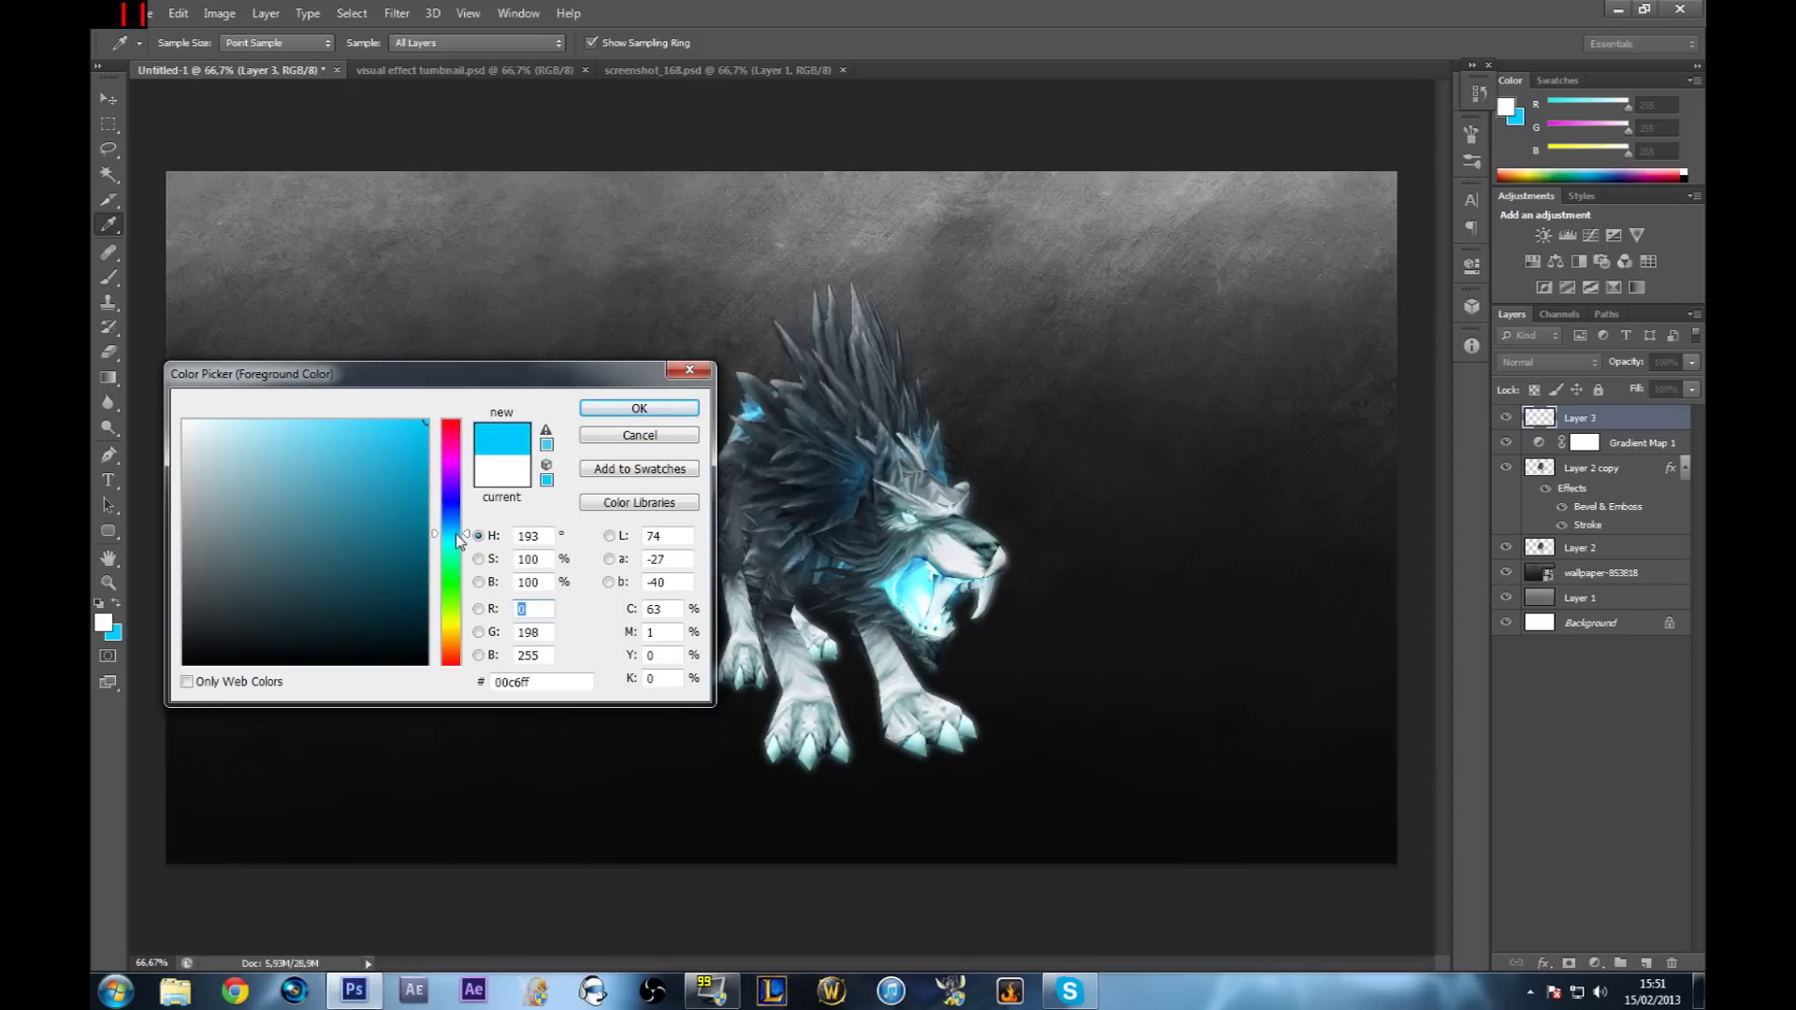
pyautogui.click(542, 681)
pyautogui.click(624, 411)
pyautogui.press('b')
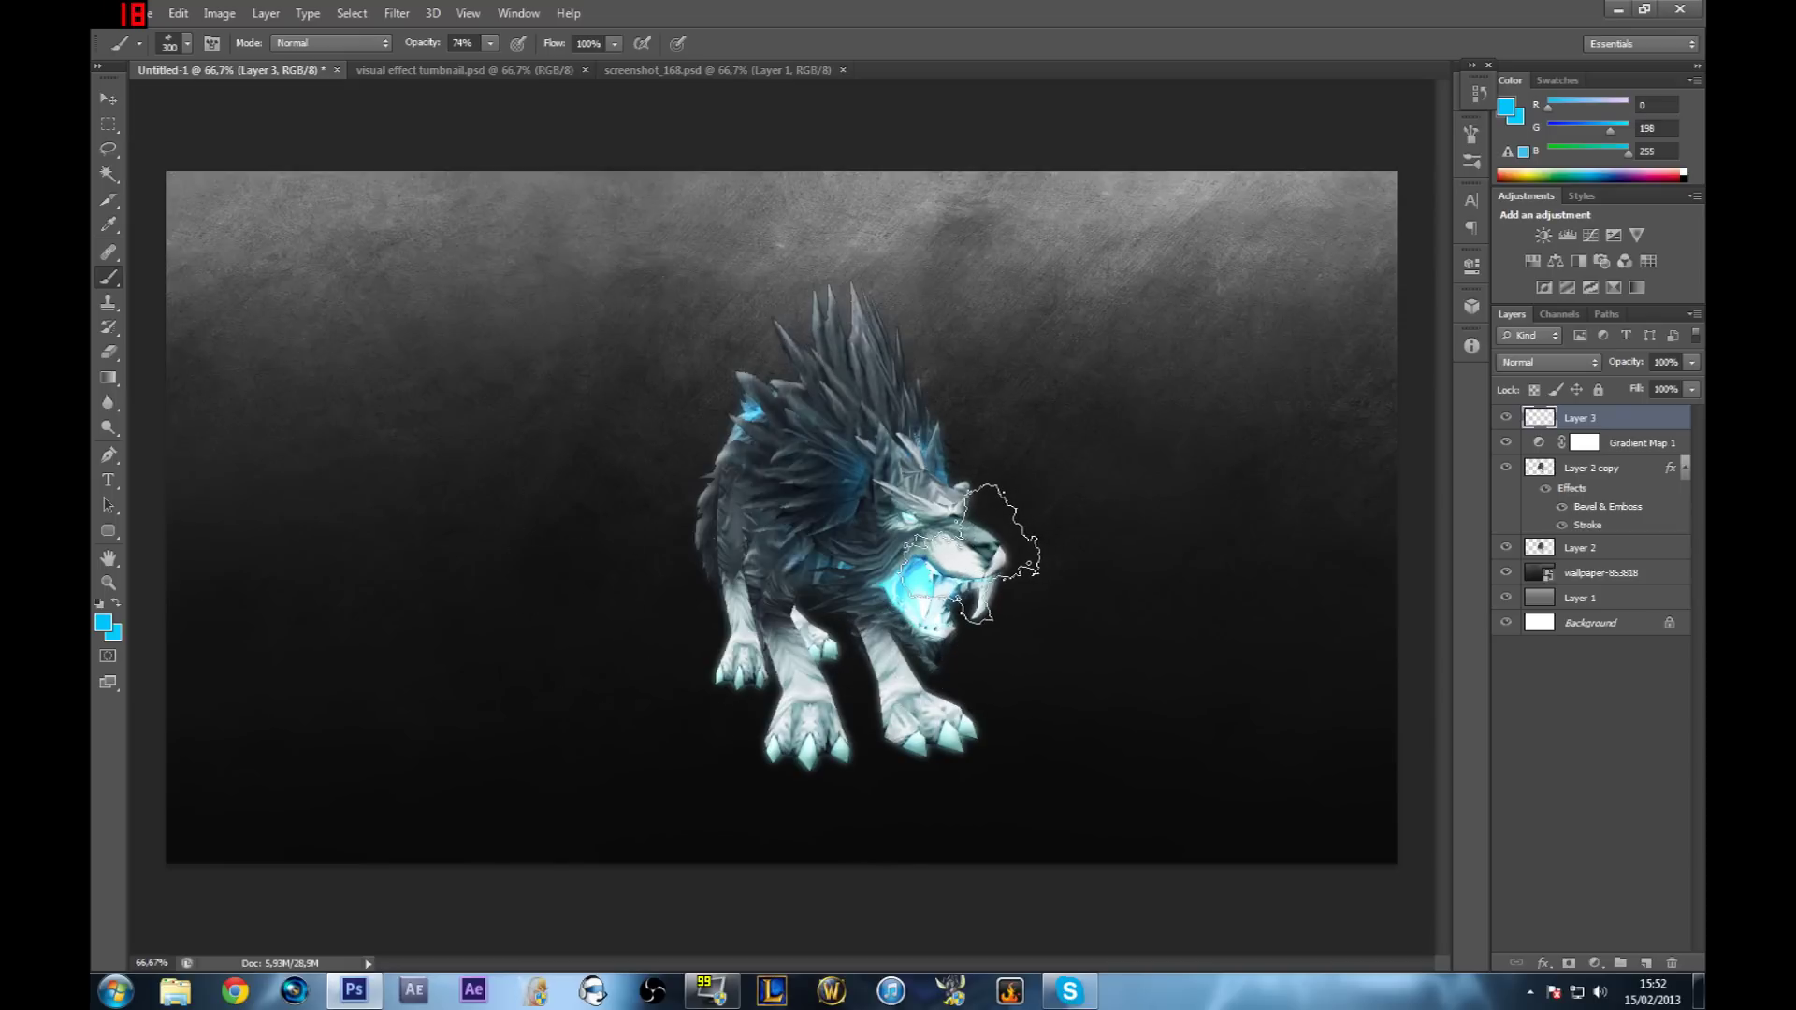
# - Brush cyan smoke over the wolf on Layer 3, undoing the stroke across its face
pyautogui.click(983, 551)
pyautogui.click(945, 502)
pyautogui.moveTo(944, 503)
pyautogui.mouseDown()
pyautogui.moveTo(881, 372)
pyautogui.moveTo(812, 338)
pyautogui.moveTo(832, 318)
pyautogui.moveTo(704, 441)
pyautogui.moveTo(703, 583)
pyautogui.moveTo(741, 626)
pyautogui.moveTo(754, 608)
pyautogui.moveTo(743, 673)
pyautogui.moveTo(818, 678)
pyautogui.moveTo(804, 634)
pyautogui.moveTo(858, 647)
pyautogui.moveTo(904, 598)
pyautogui.moveTo(923, 572)
pyautogui.moveTo(867, 510)
pyautogui.moveTo(1091, 468)
pyautogui.moveTo(972, 608)
pyautogui.moveTo(926, 598)
pyautogui.mouseUp()
pyautogui.hotkey('ctrl', 'z')
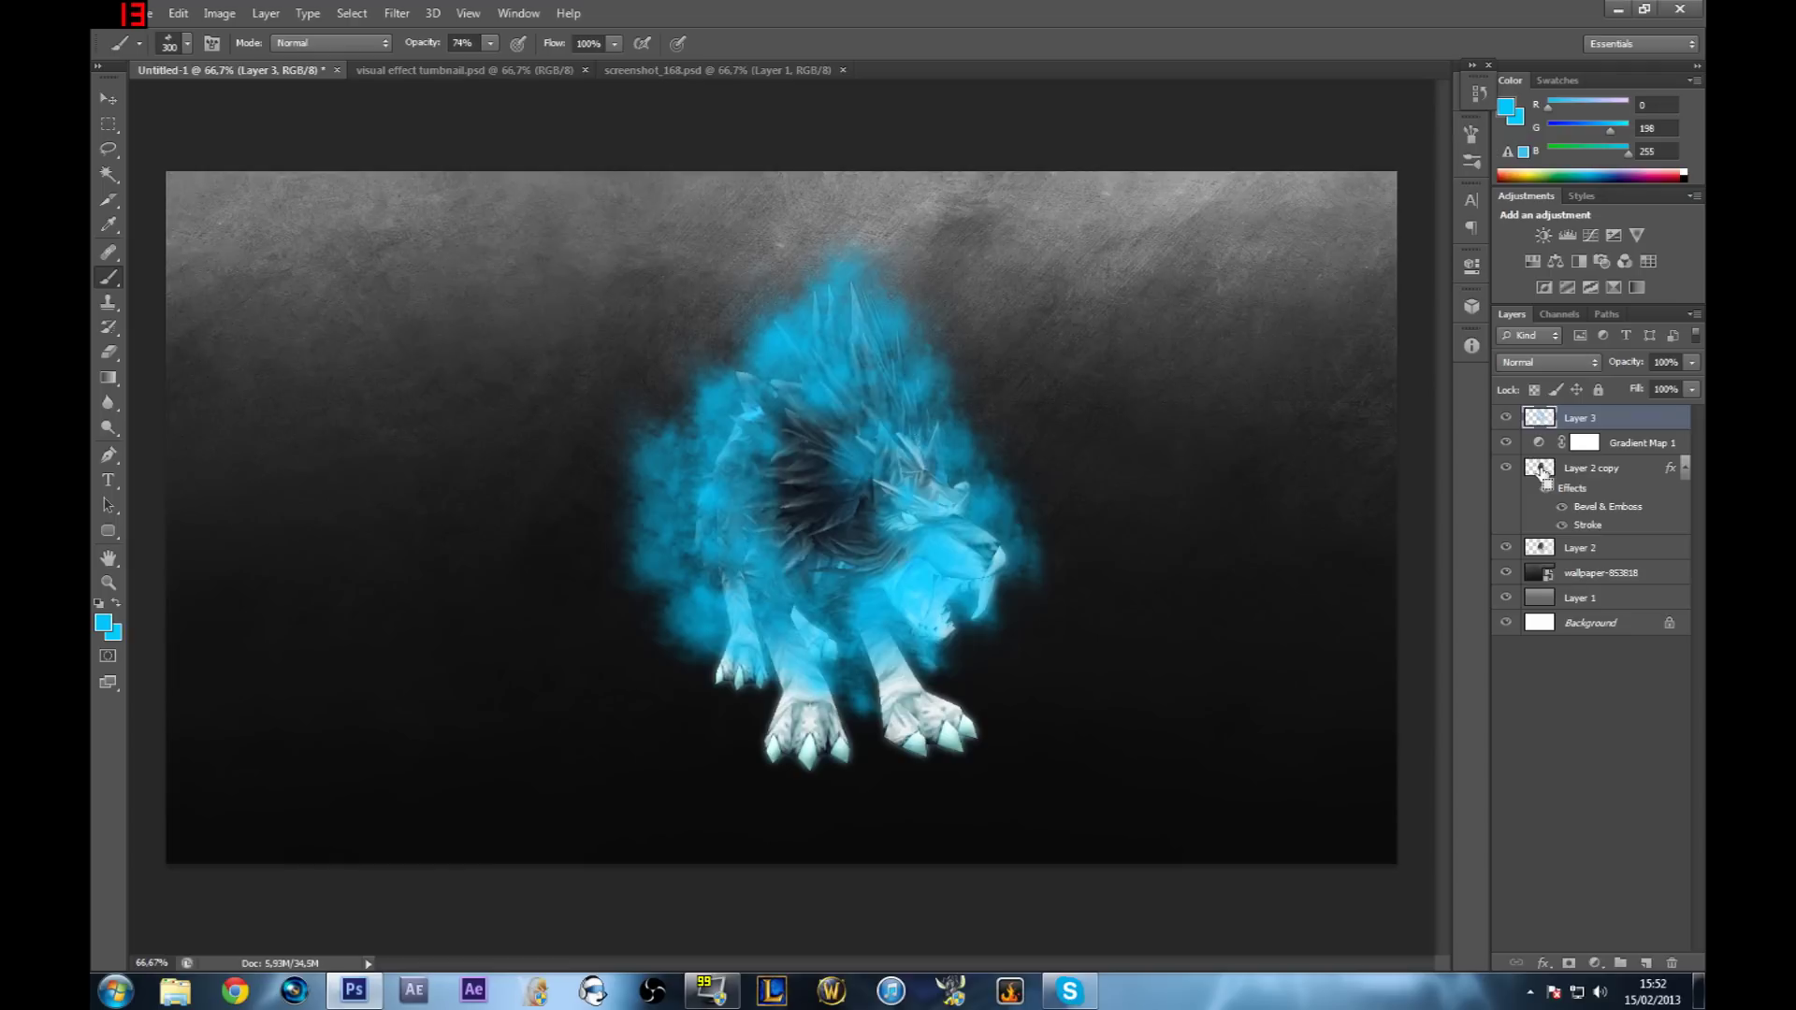
# - Load the wolf's outline as a selection from Layer 2 copy
pyautogui.click(1601, 476)
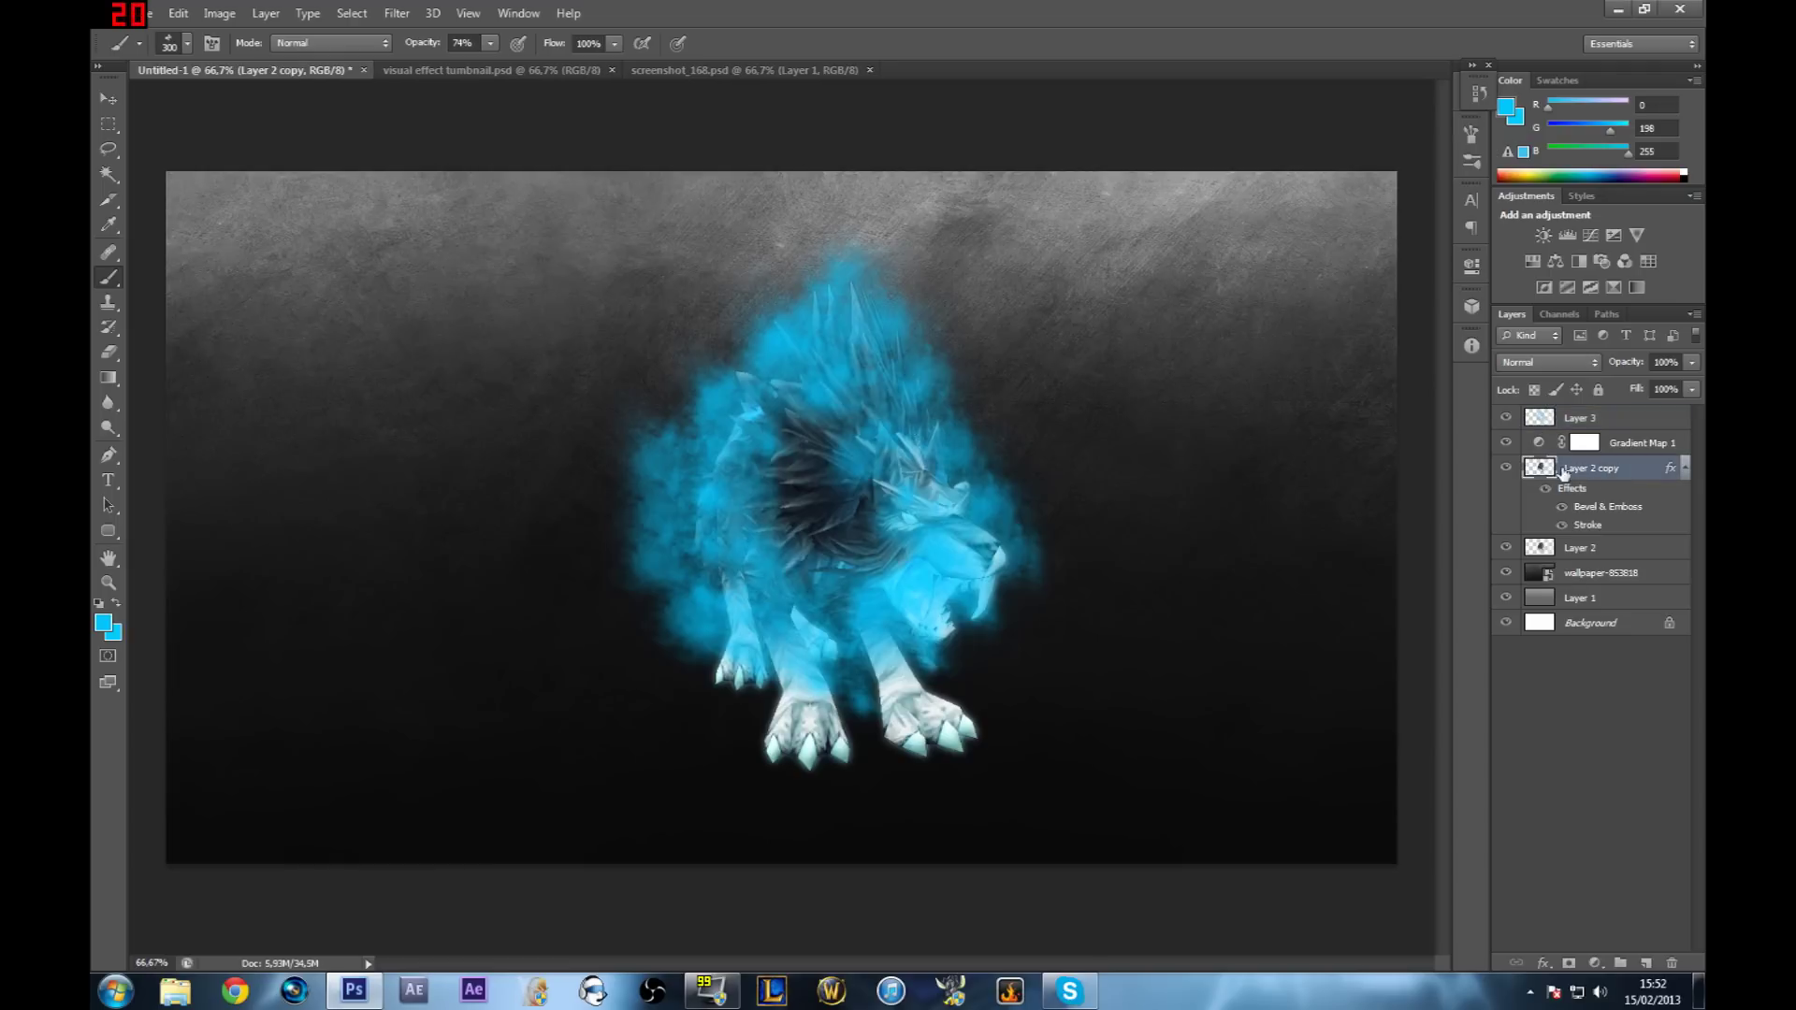
pyautogui.moveTo(1543, 477); pyautogui.dragTo(847, 590)
pyautogui.moveTo(861, 720); pyautogui.dragTo(1612, 435)
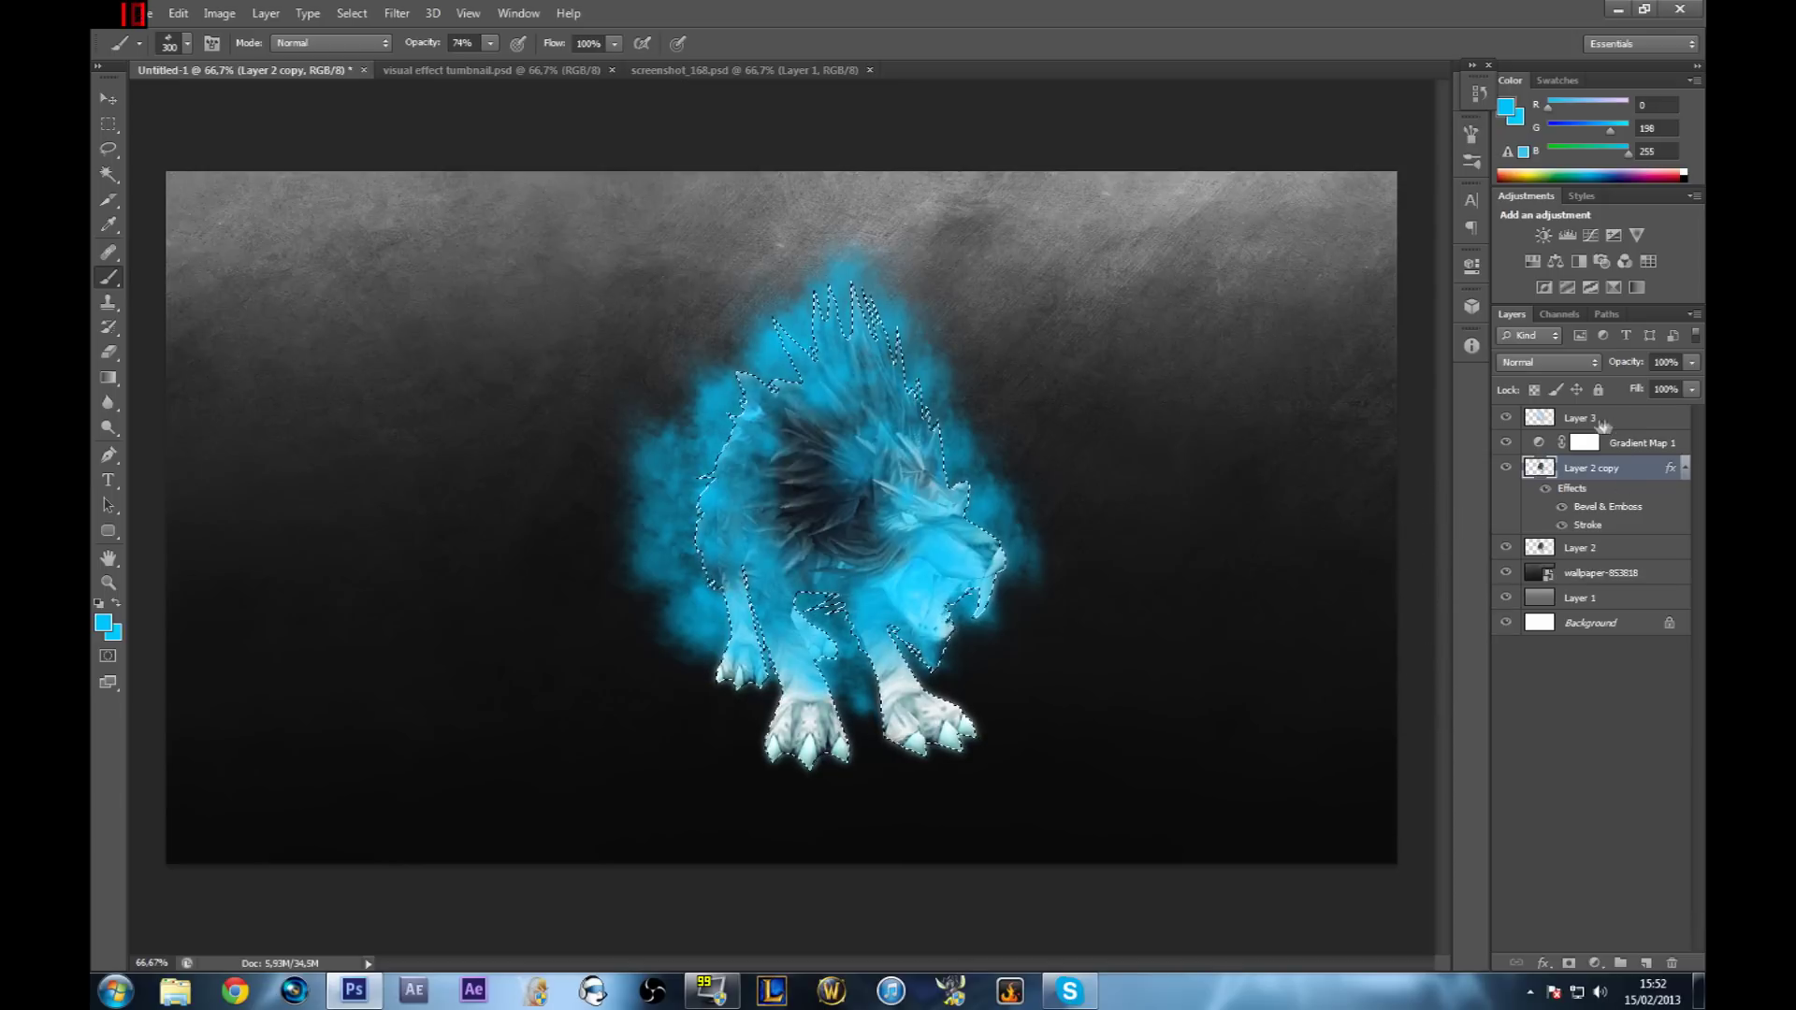
# - Return to Layer 3 and delete the smoke inside the wolf selection
pyautogui.click(1607, 426)
pyautogui.click(1507, 418)
pyautogui.click(1507, 419)
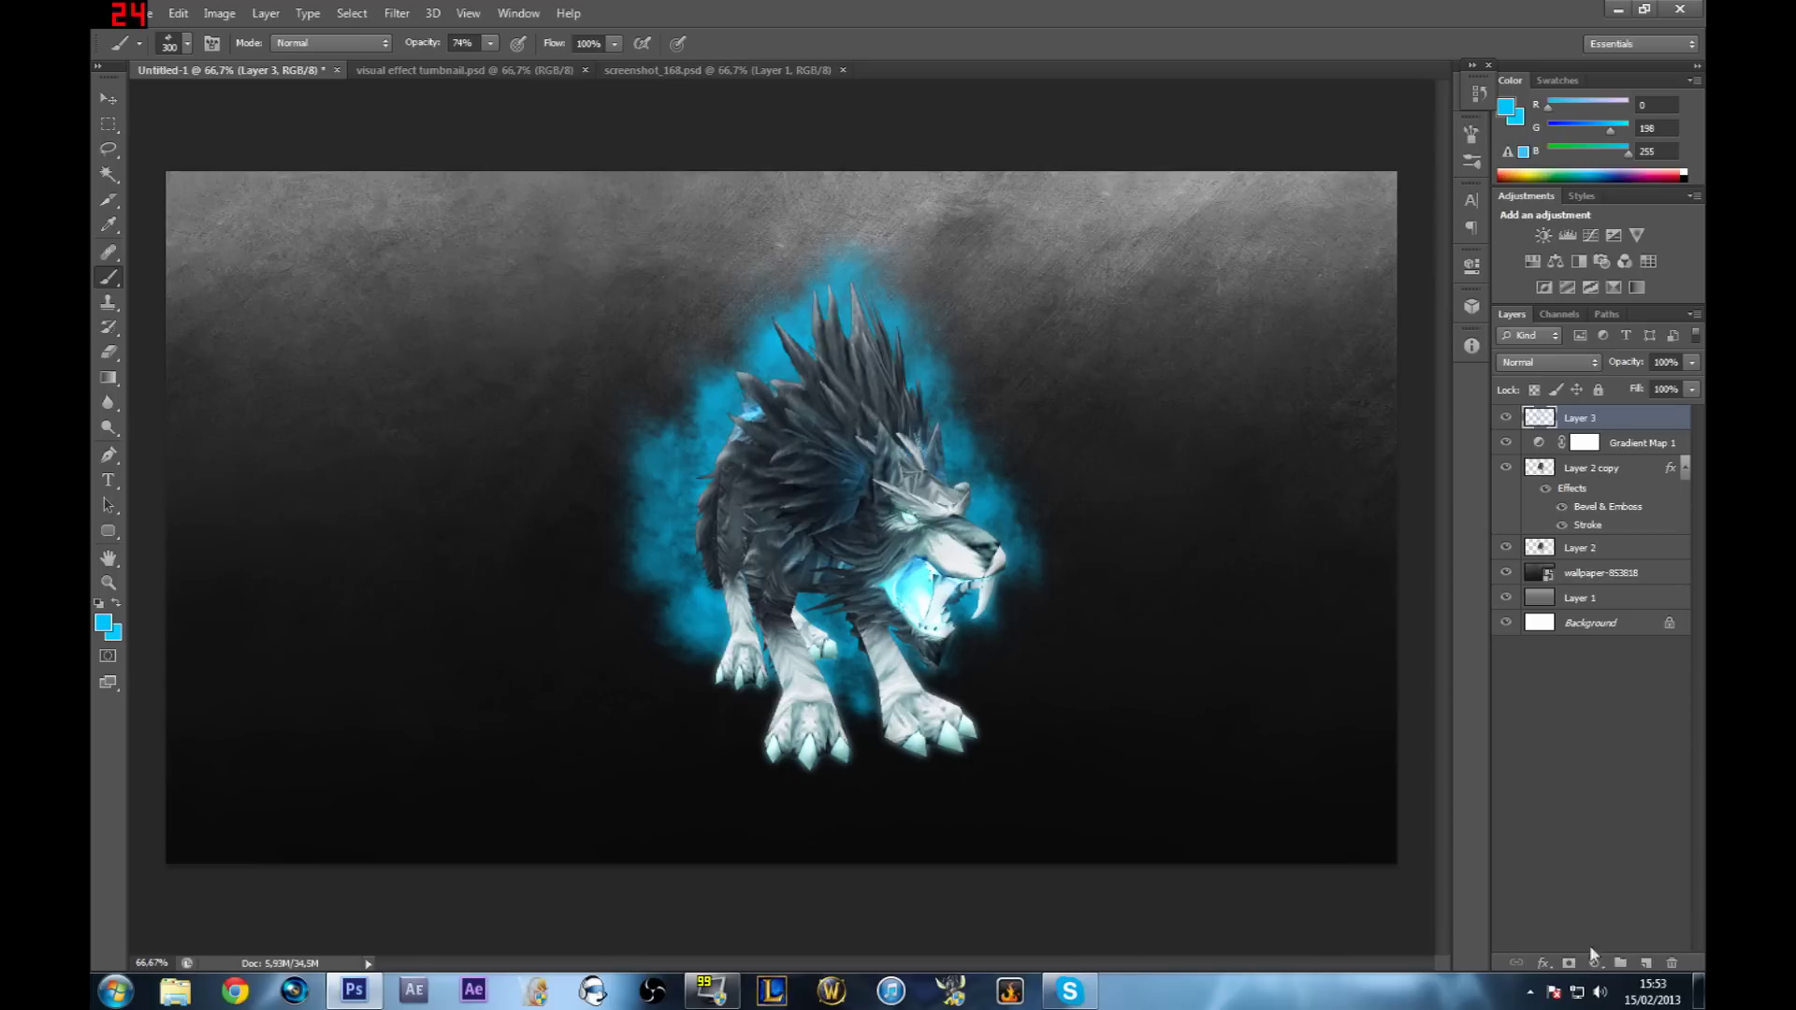
pyautogui.click(1542, 963)
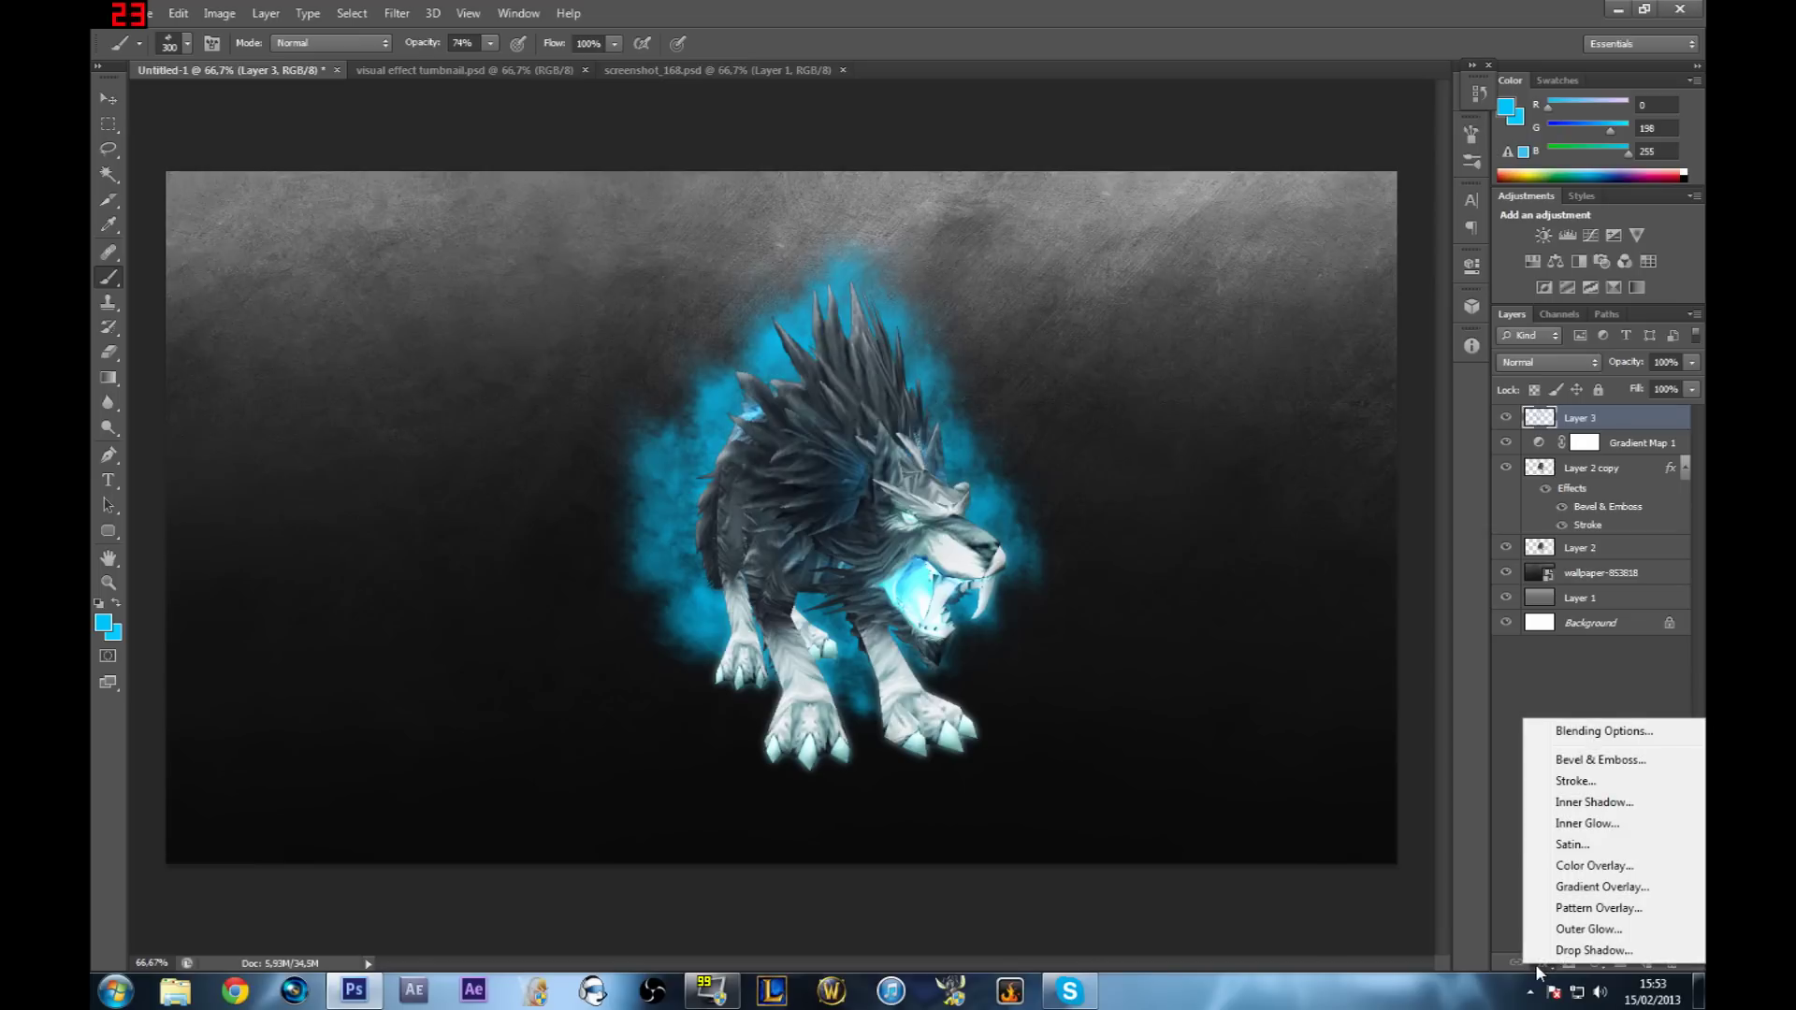
# - Add an Outer Glow to Layer 3 and set its colour to cyan 00c6ff
pyautogui.click(1542, 966)
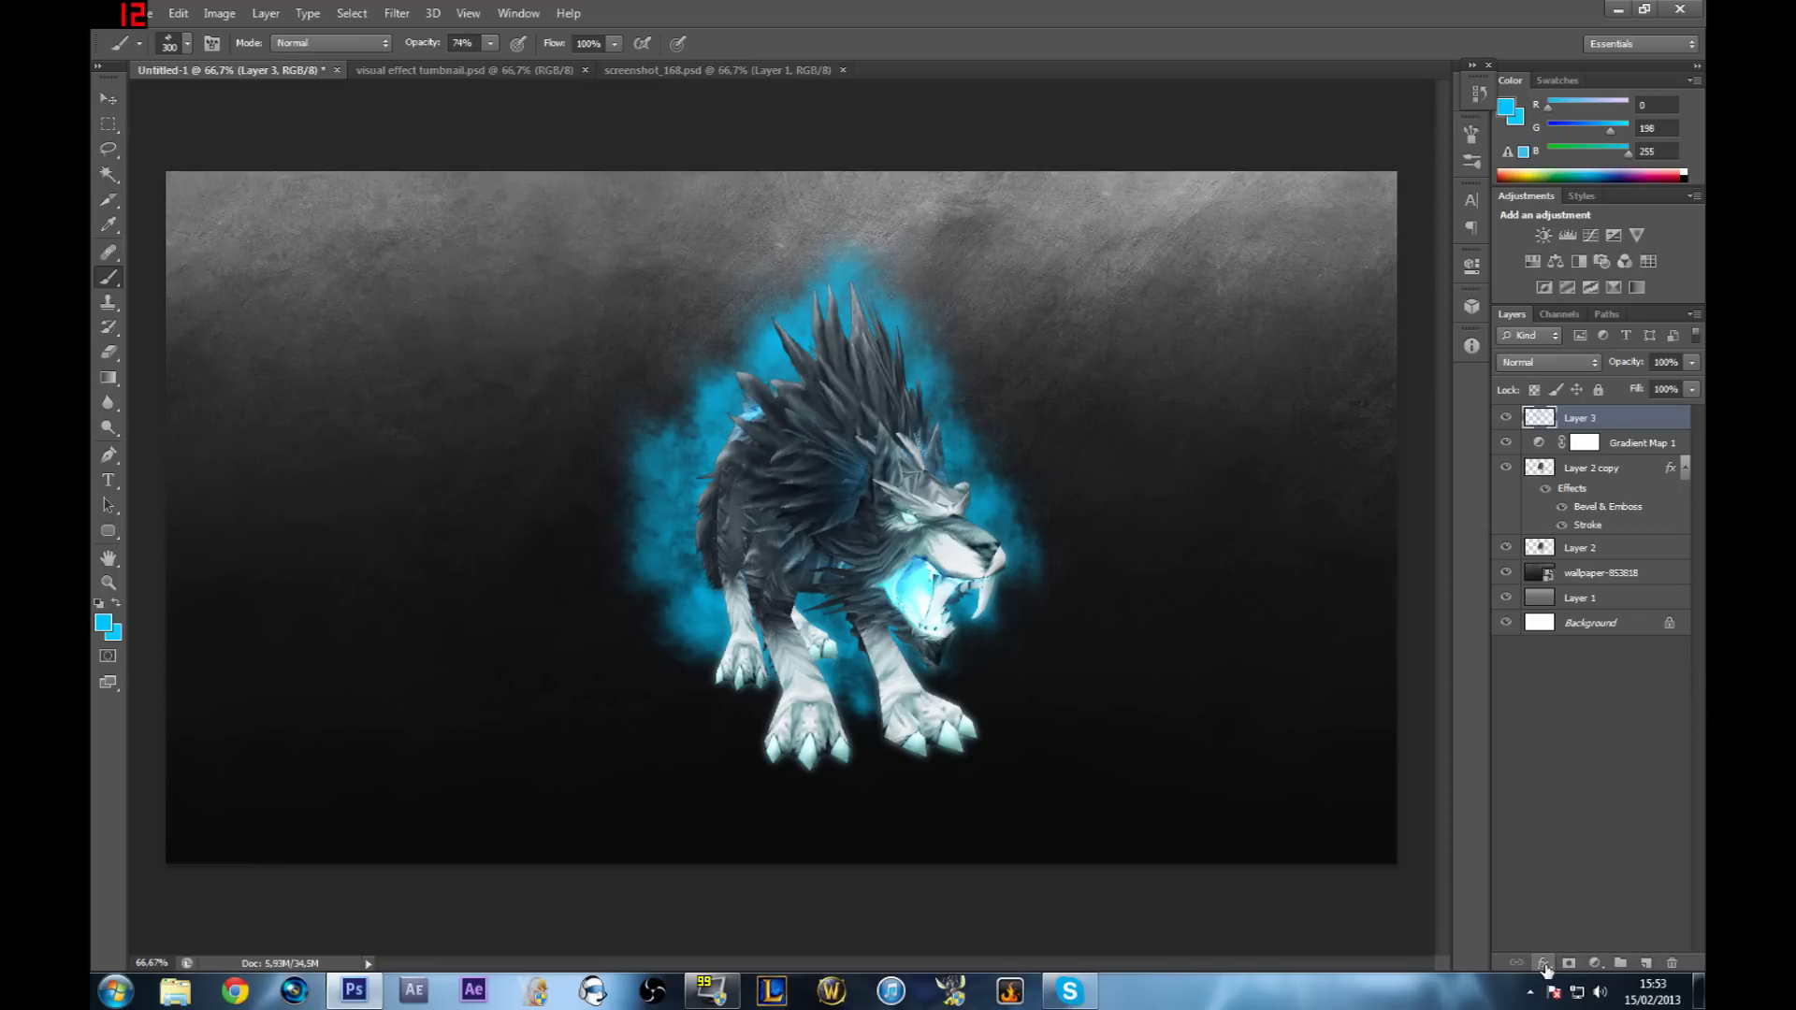
pyautogui.click(1541, 963)
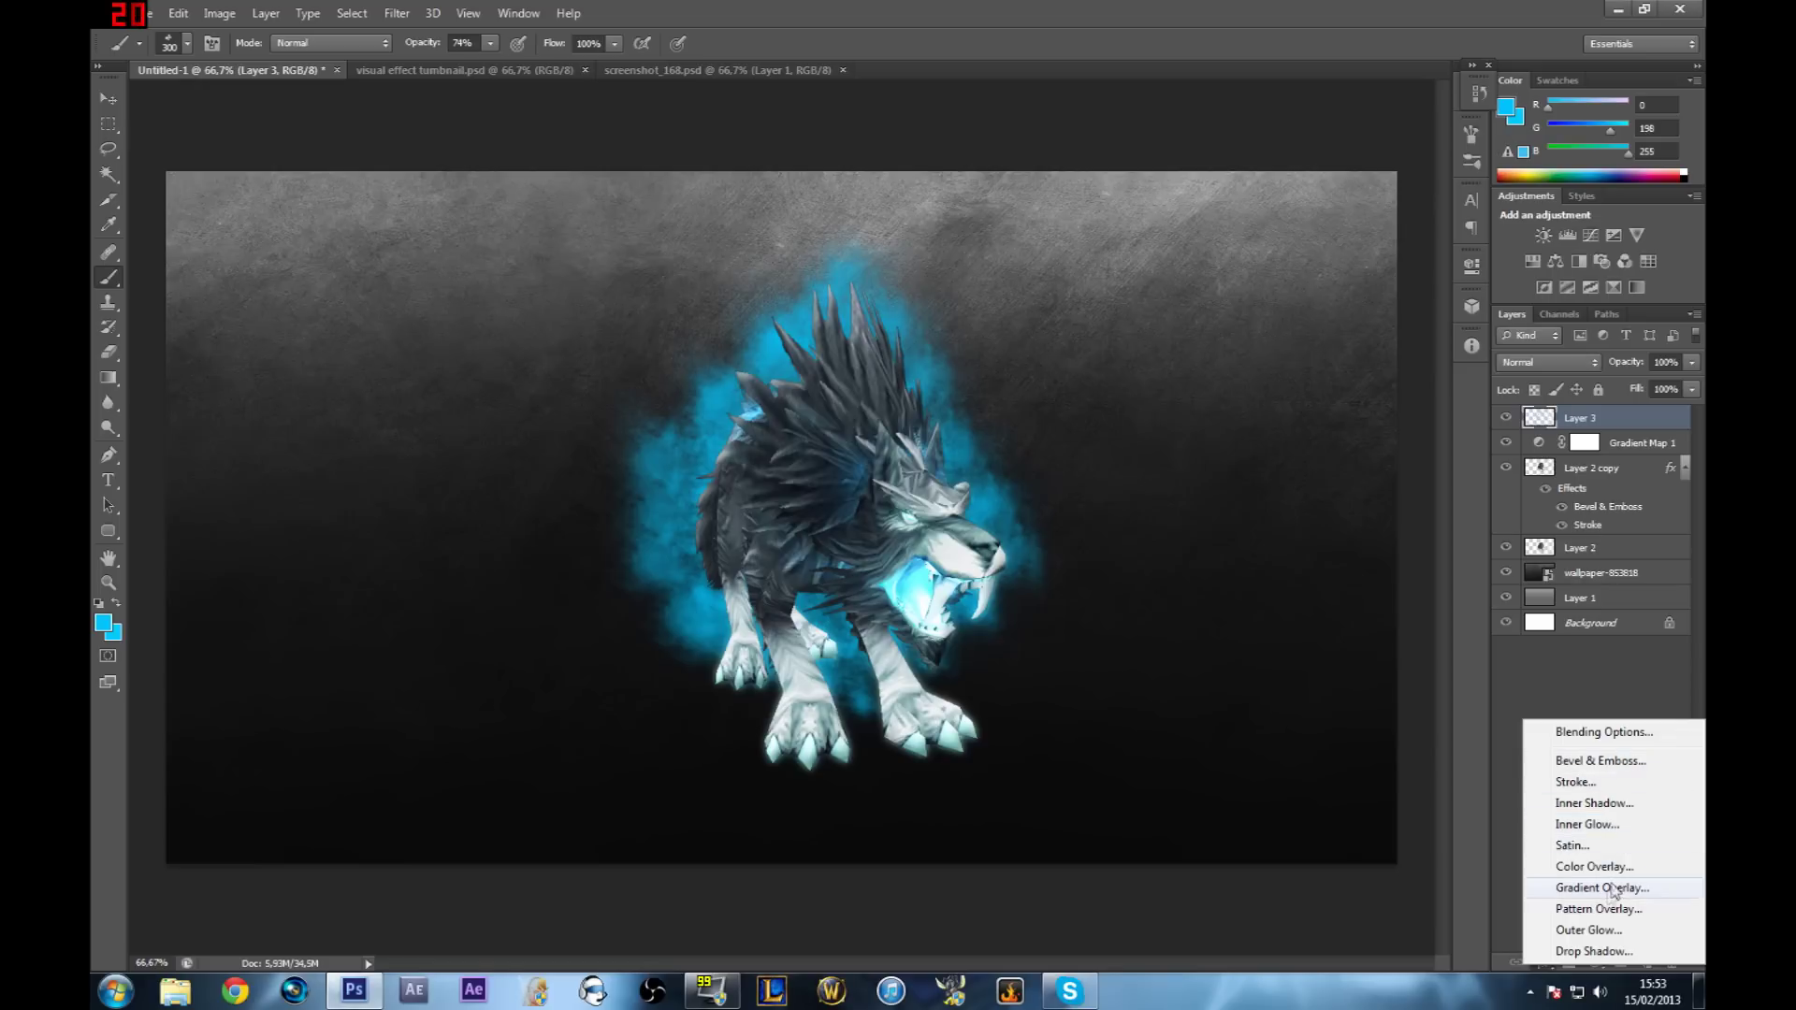
pyautogui.click(1600, 938)
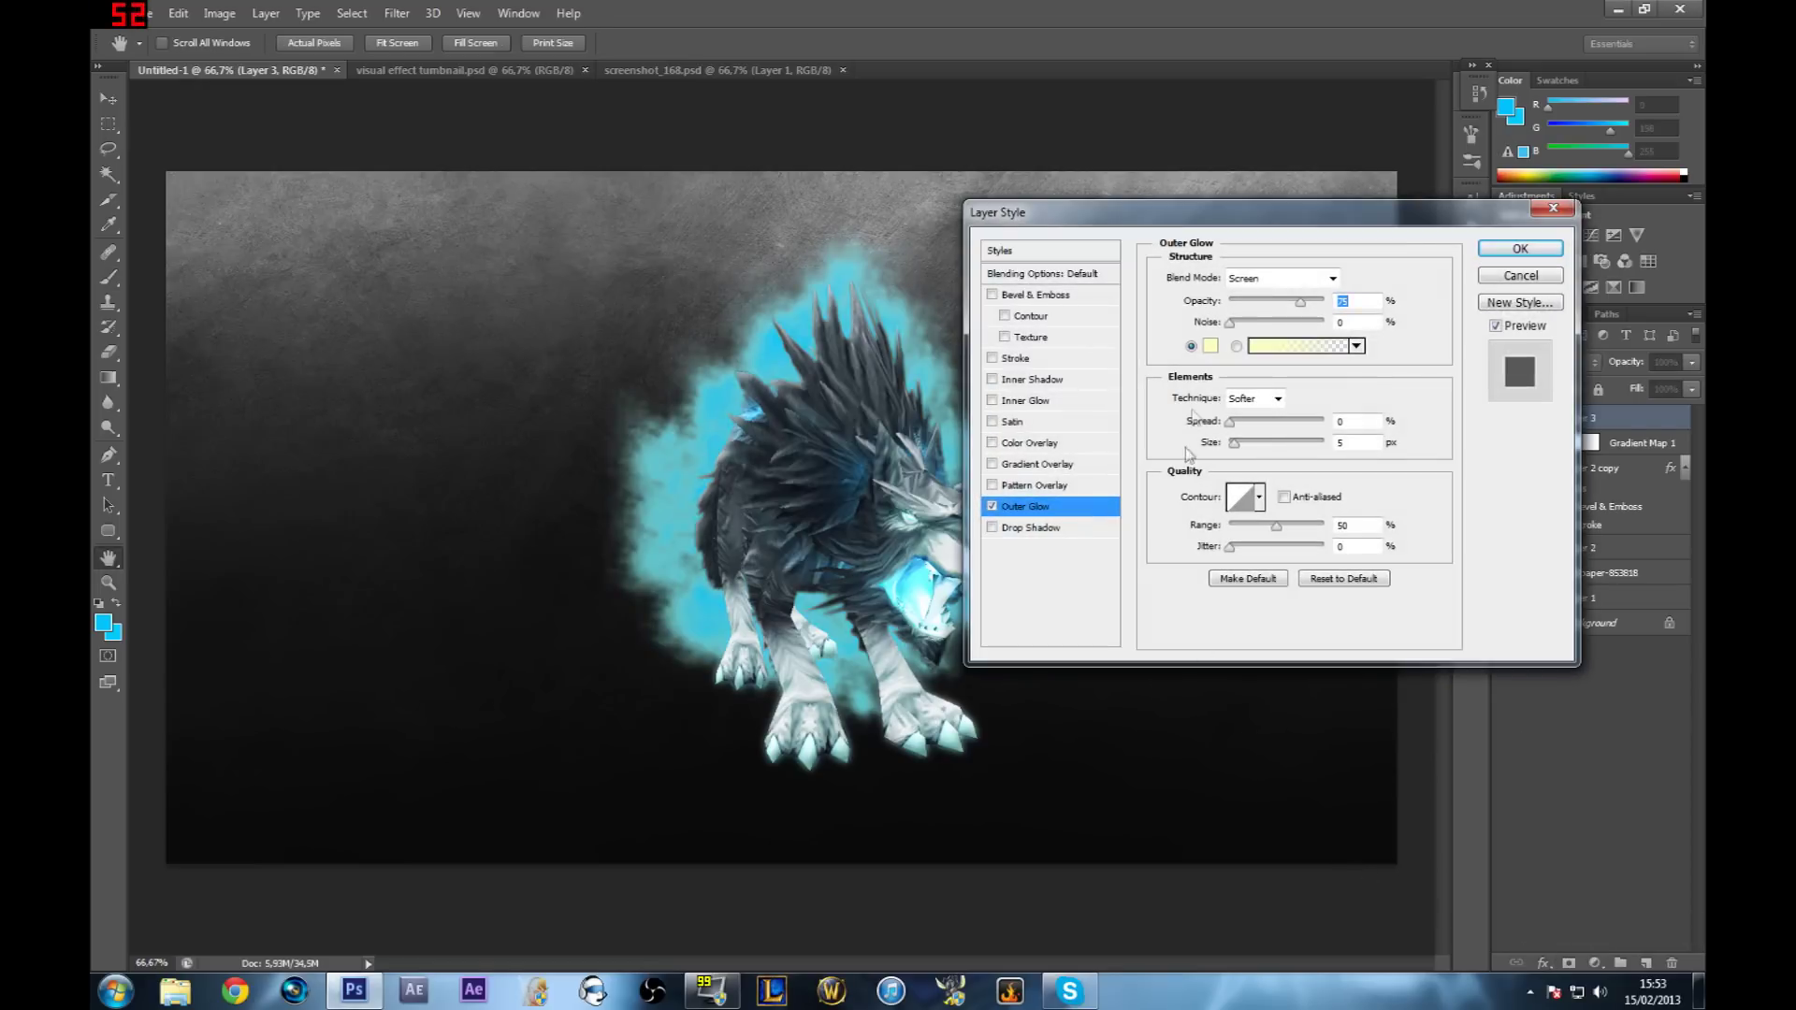
pyautogui.moveTo(1177, 230); pyautogui.dragTo(1260, 240)
pyautogui.click(1294, 356)
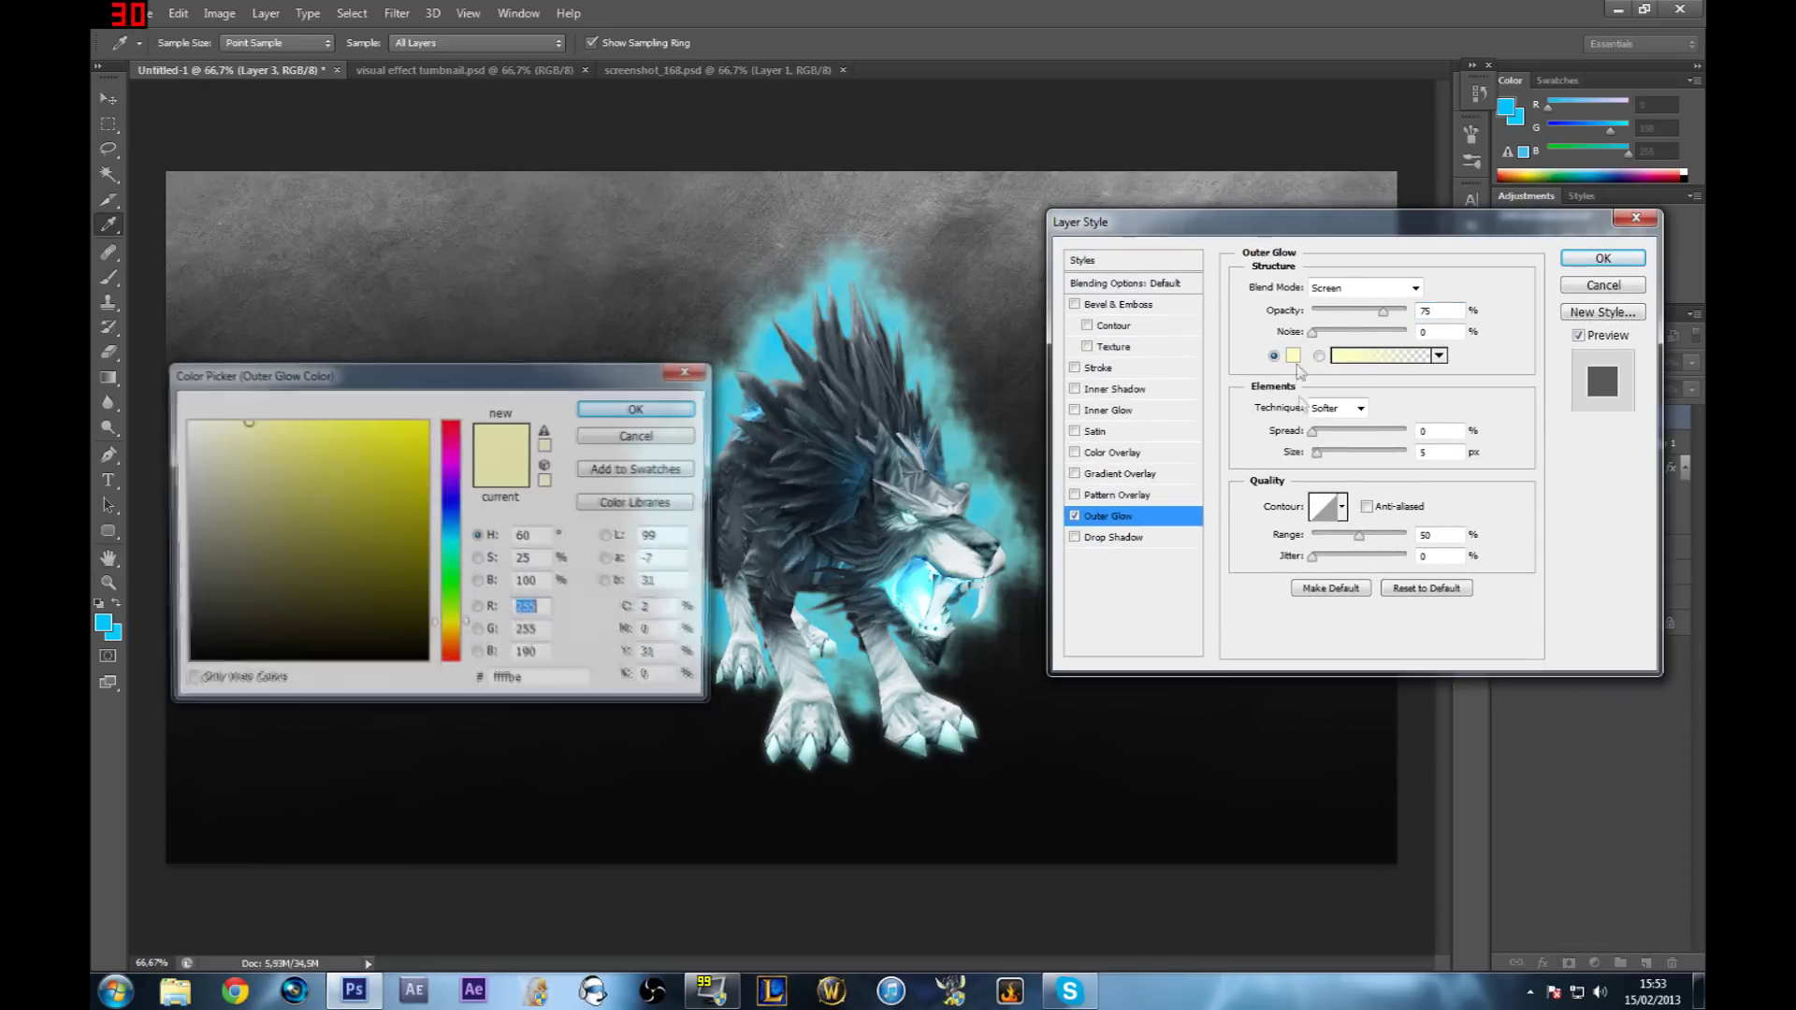
pyautogui.click(455, 518)
pyautogui.moveTo(456, 517); pyautogui.dragTo(455, 534)
pyautogui.click(426, 420)
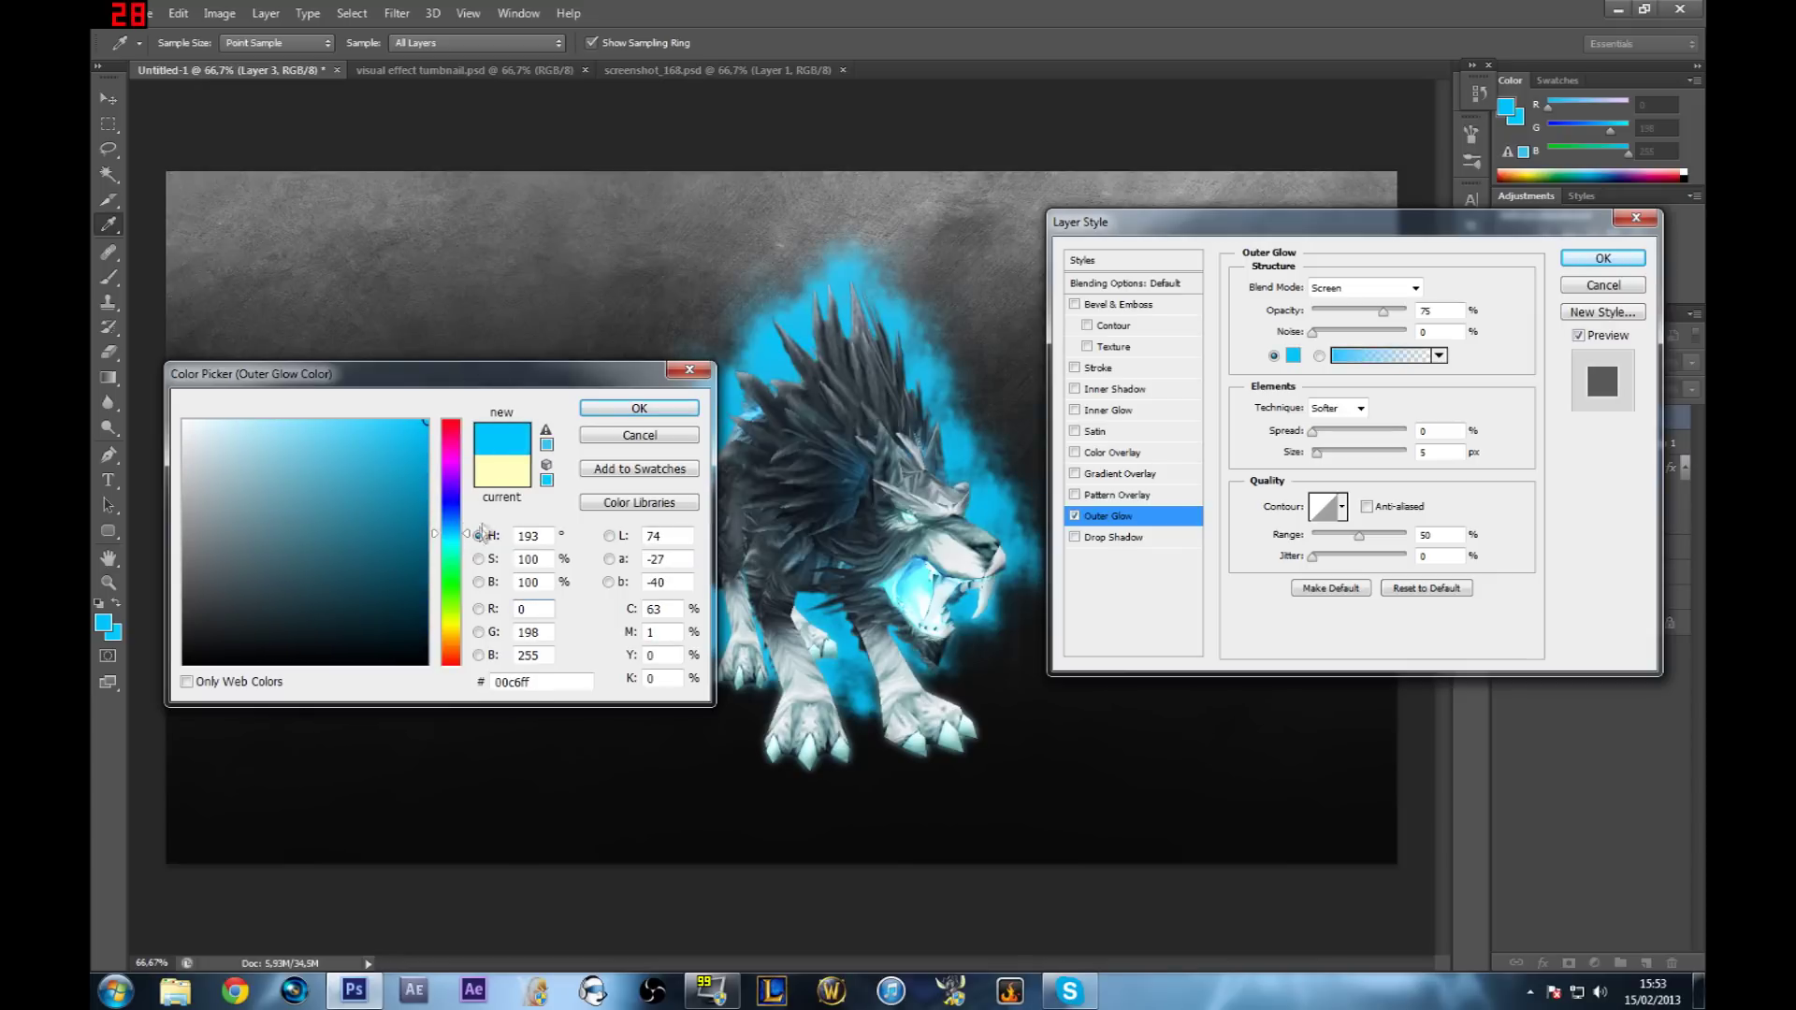